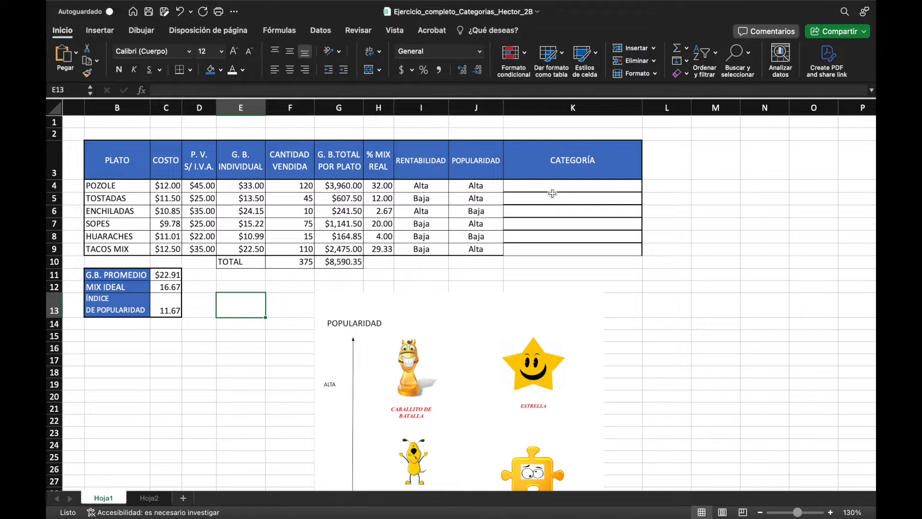
Step: Widen column K (CATEGORÍA) to make room for a long formula
{"action": "left_click_drag", "start_coordinate": [639, 111], "coordinate": [737, 111]}
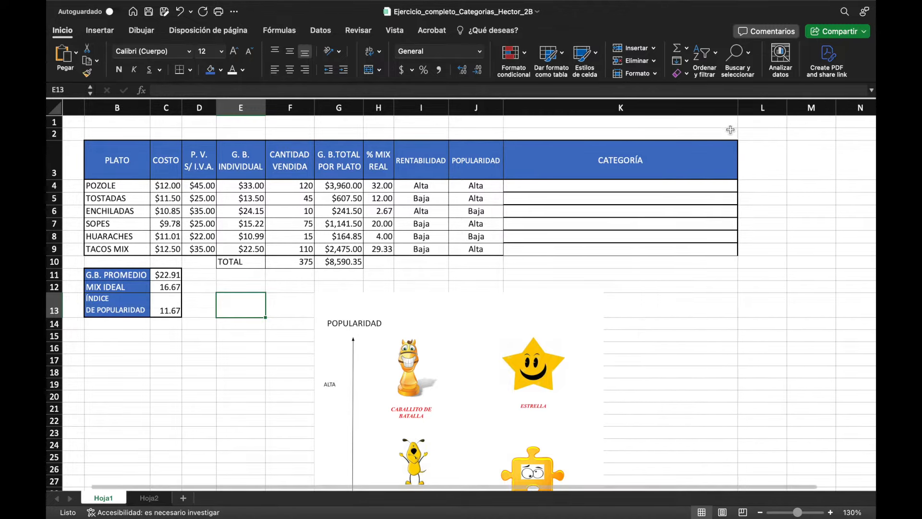
{"action": "left_click", "coordinate": [830, 512]}
{"action": "left_click", "coordinate": [831, 512]}
{"action": "scroll", "coordinate": [769, 486], "scroll_direction": "right", "scroll_amount": 3}
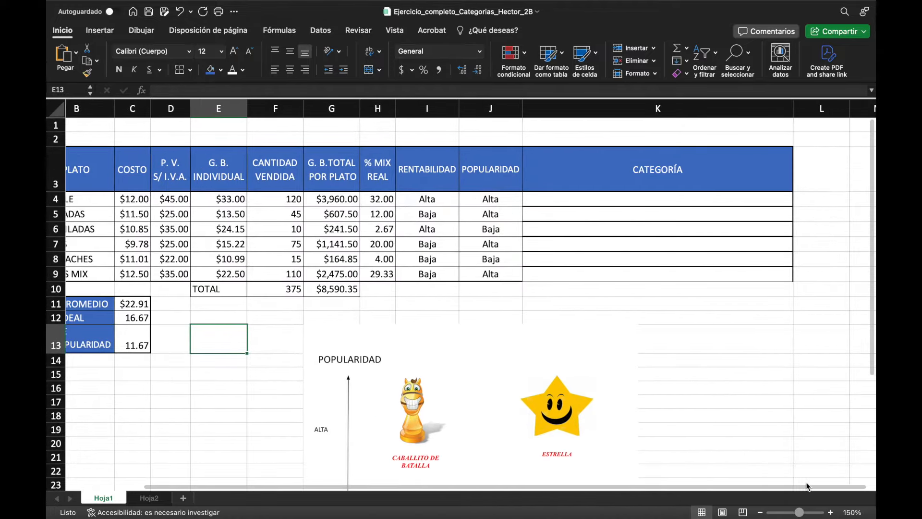
Step: Start a SI formula in K4 with a nested Y test whose first condition is I4="Alta"
{"action": "left_click", "coordinate": [543, 203]}
{"action": "type", "text": "=si"}
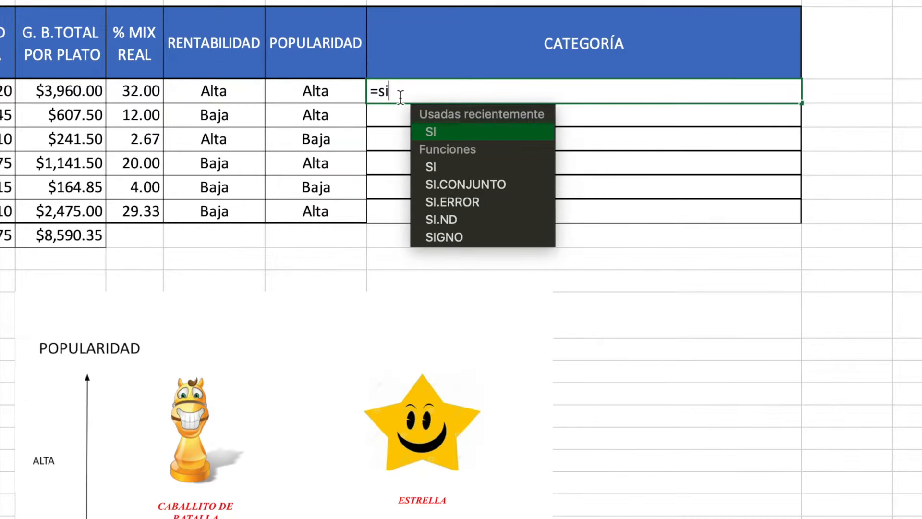
{"action": "type", "text": "("}
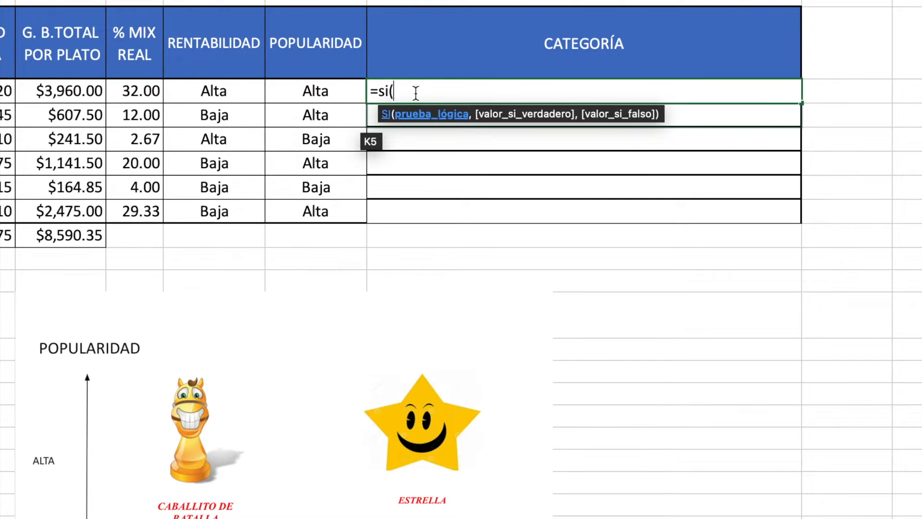
{"action": "type", "text": "y"}
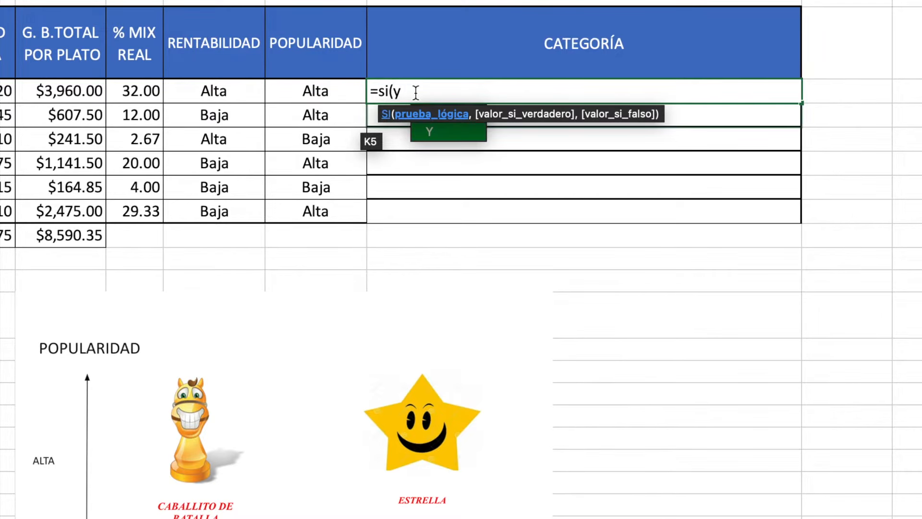
{"action": "type", "text": "("}
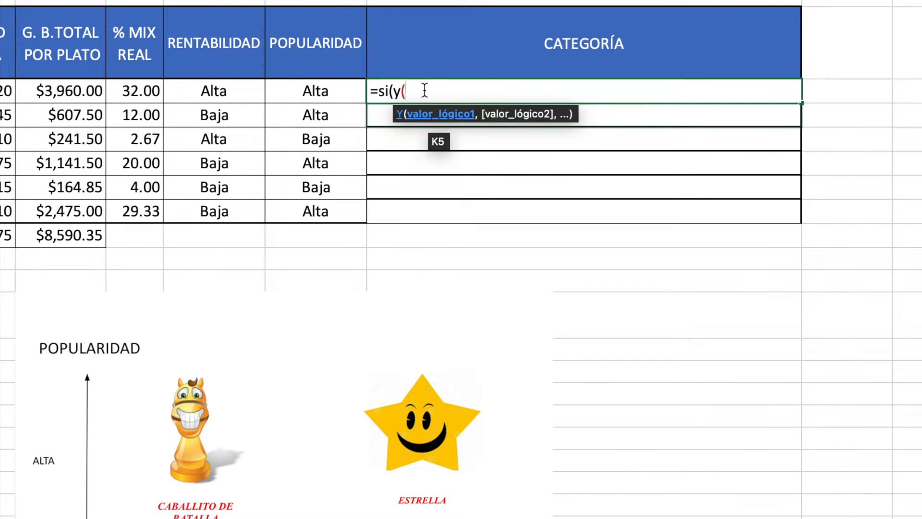
{"action": "left_click", "coordinate": [247, 91]}
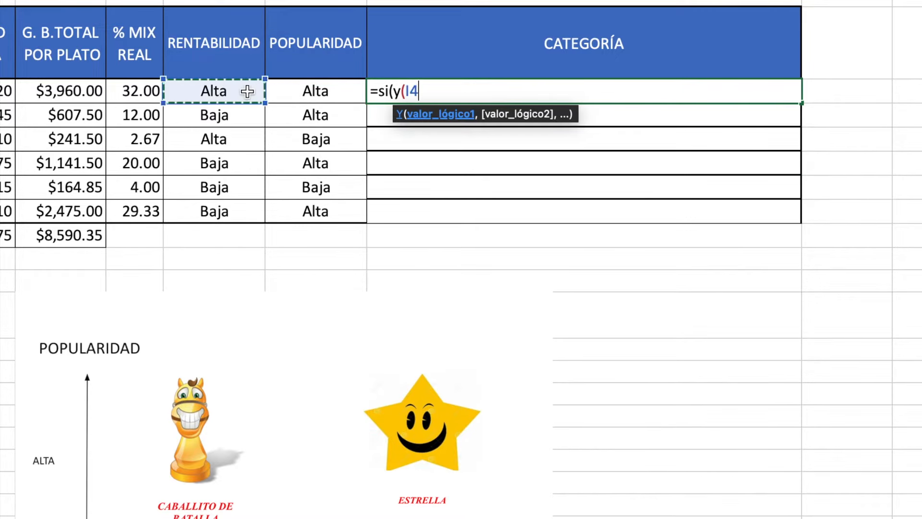
{"action": "type", "text": "="}
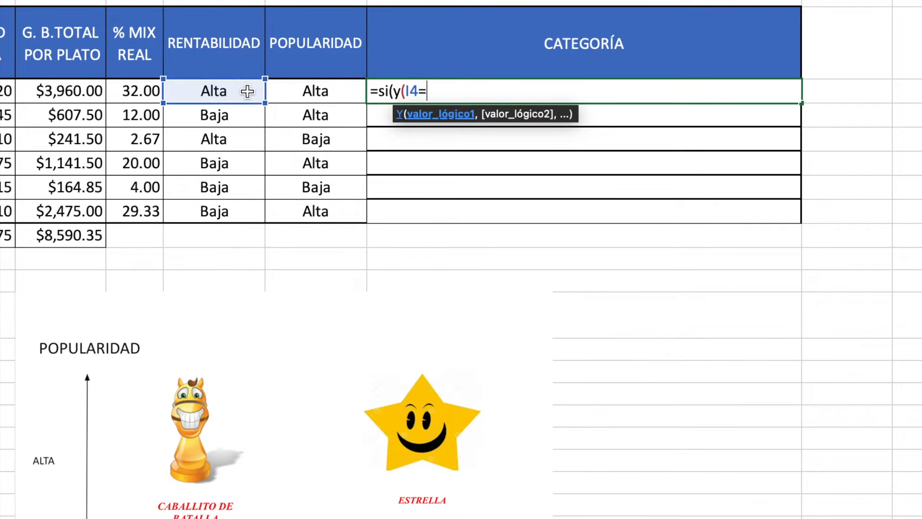
{"action": "type", "text": "\"Alta\","}
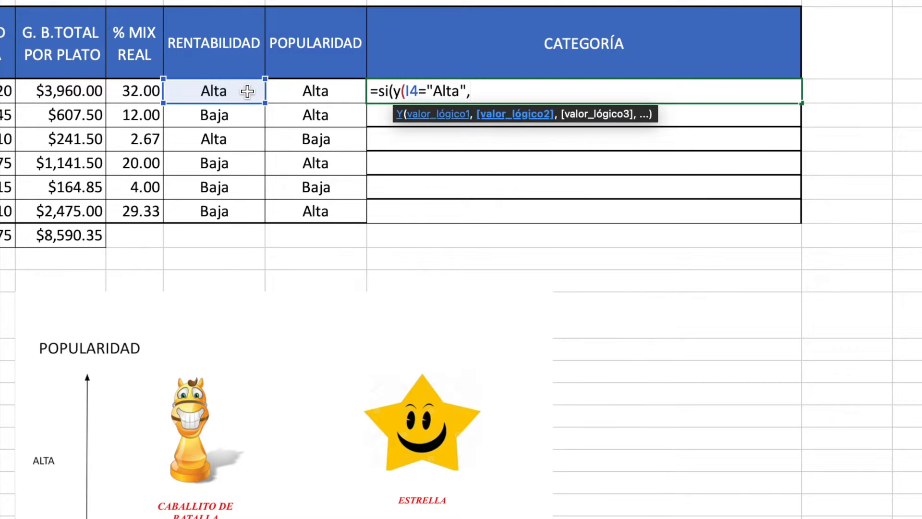
Step: Complete the Y test with J4="alta" and return "Estrella" when both conditions are true
{"action": "left_click", "coordinate": [311, 91]}
{"action": "type", "text": "=\"alta"}
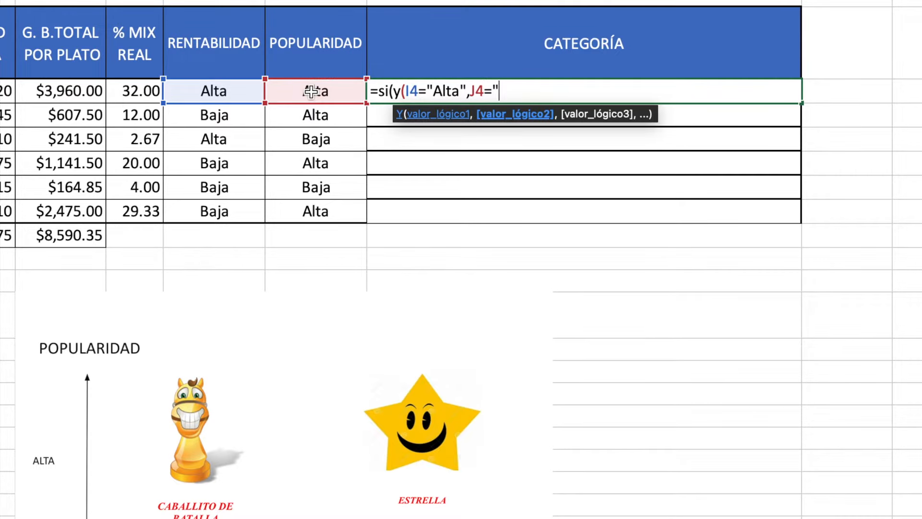
{"action": "type", "text": "\")"}
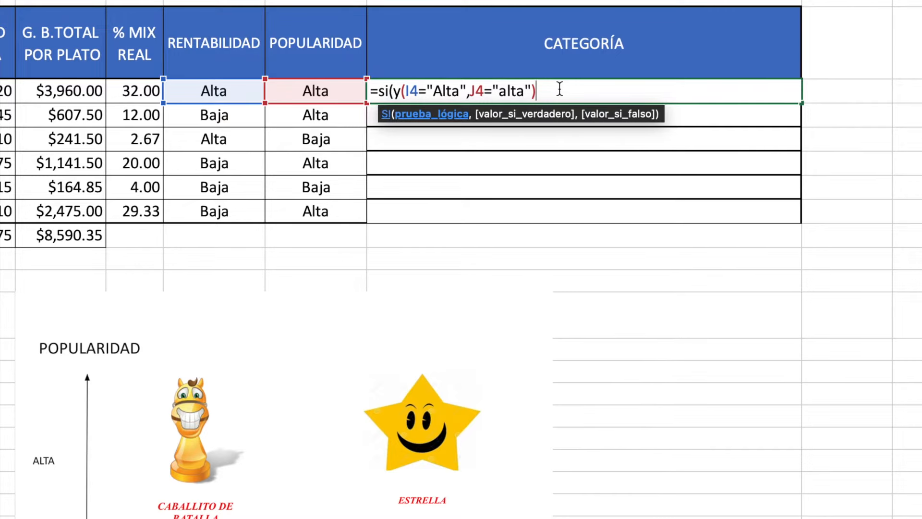
{"action": "type", "text": ","}
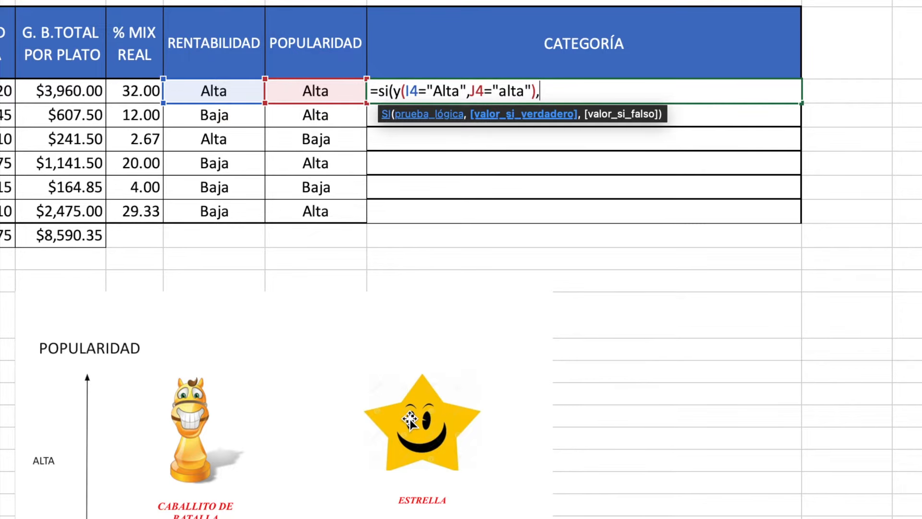
{"action": "type", "text": "\"Estrella\""}
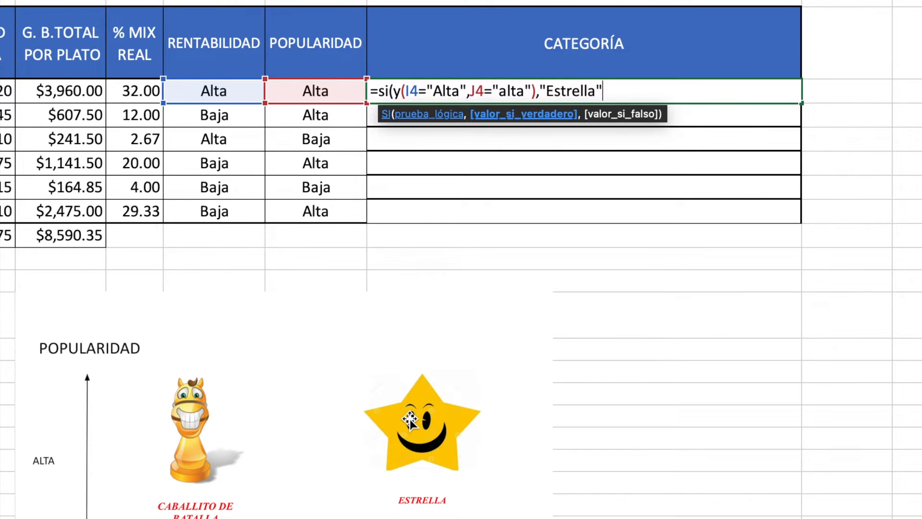
Step: Nest a second SI containing a Y test as the value-if-false argument of the K4 formula
{"action": "type", "text": ","}
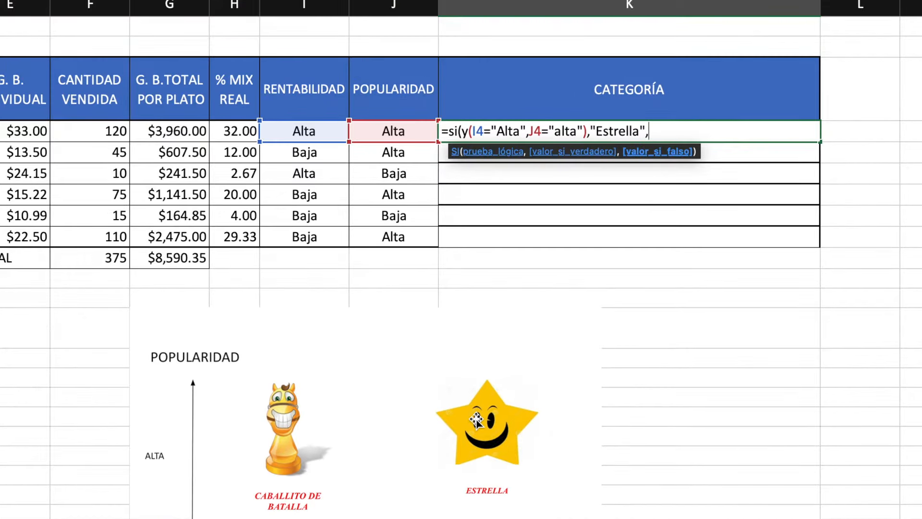
{"action": "type", "text": "si"}
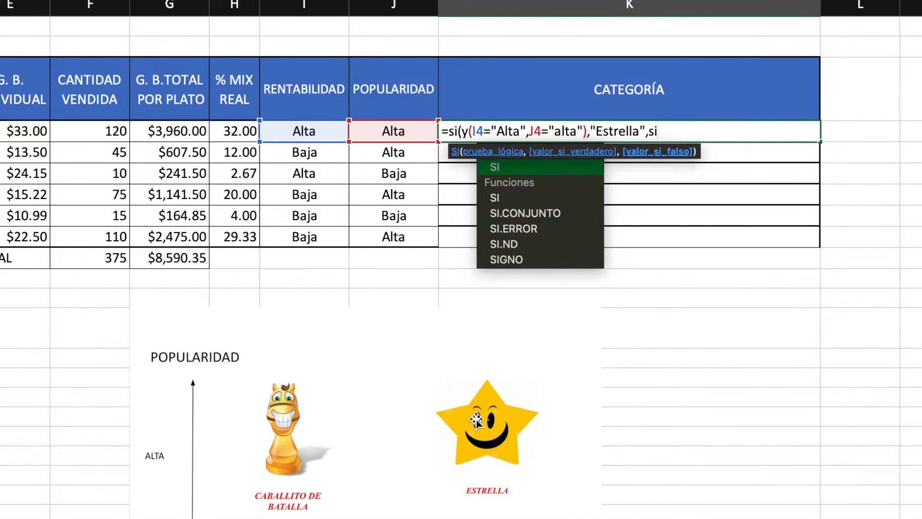
{"action": "type", "text": "(y"}
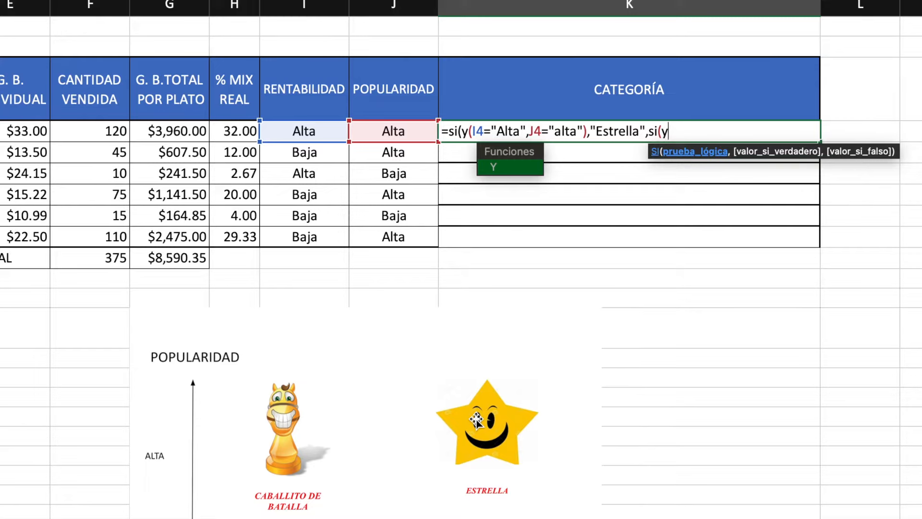
{"action": "type", "text": "("}
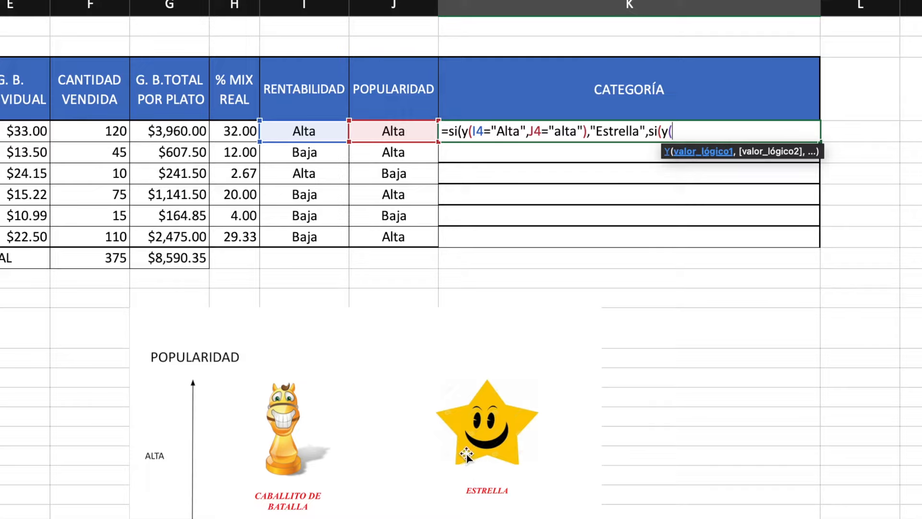
Step: Examine the popularity matrix below the table to see which category combines low profitability with high popularity
{"action": "scroll", "coordinate": [463, 457], "scroll_direction": "down", "scroll_amount": 2}
{"action": "scroll", "coordinate": [461, 457], "scroll_direction": "down", "scroll_amount": 3}
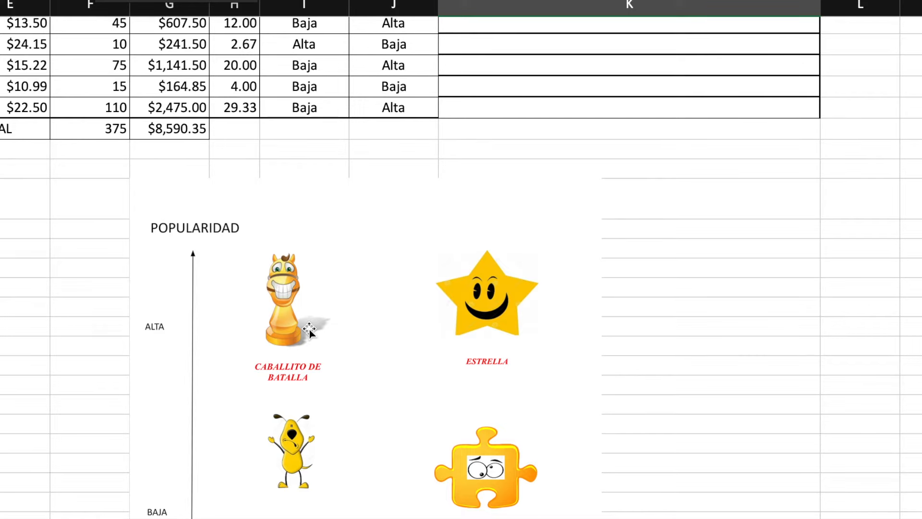
{"action": "scroll", "coordinate": [310, 332], "scroll_direction": "down", "scroll_amount": 2}
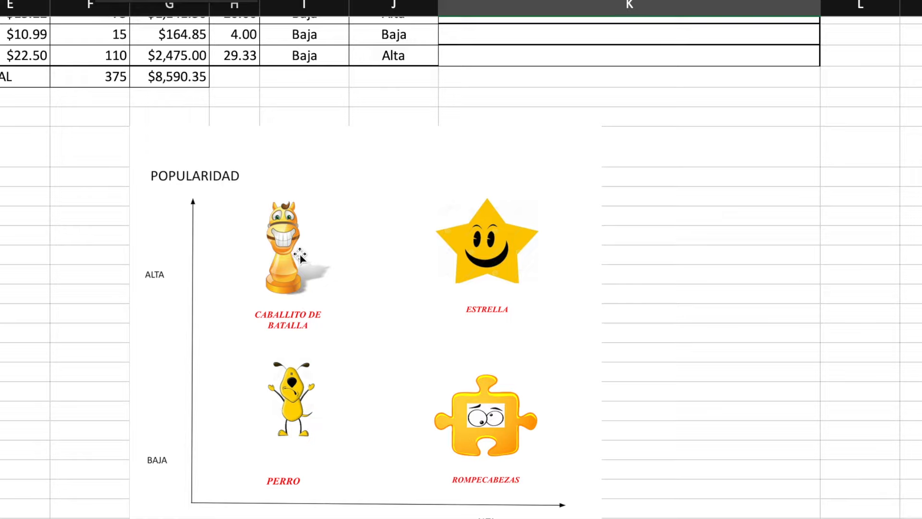
{"action": "scroll", "coordinate": [299, 264], "scroll_direction": "up", "scroll_amount": 2}
{"action": "scroll", "coordinate": [298, 264], "scroll_direction": "up", "scroll_amount": 2}
{"action": "scroll", "coordinate": [299, 264], "scroll_direction": "down", "scroll_amount": 2}
{"action": "type", "text": "("}
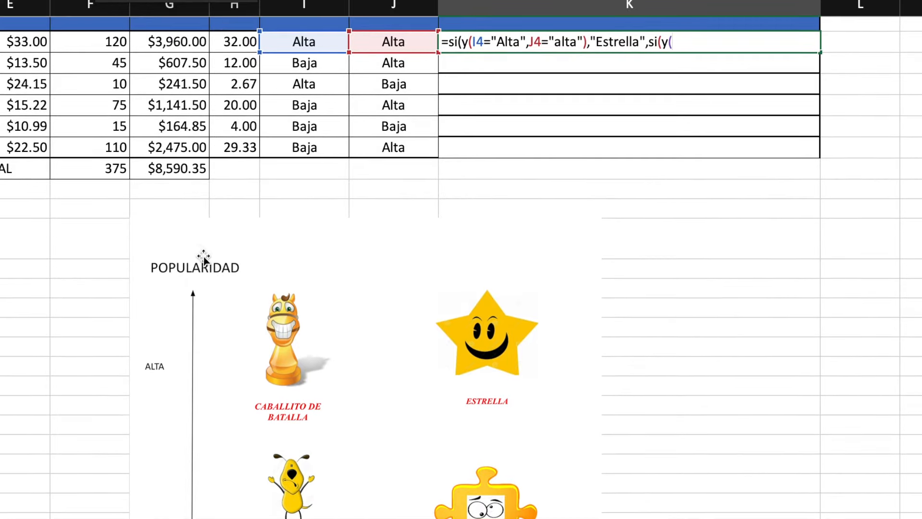
{"action": "scroll", "coordinate": [204, 259], "scroll_direction": "up", "scroll_amount": 2}
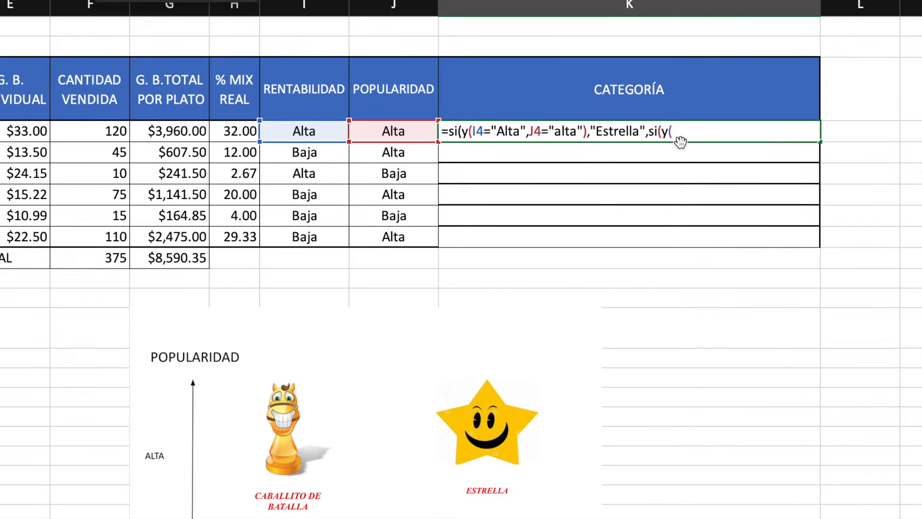
Step: Set the second Y test to I4="Baja" and J4="Alta", returning "Caballo de batalla" when true
{"action": "left_click", "coordinate": [310, 133]}
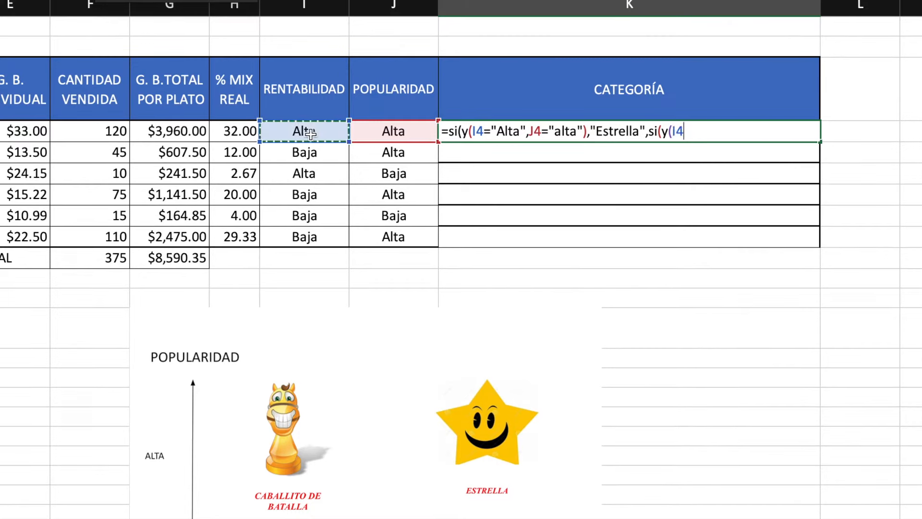
{"action": "type", "text": "="}
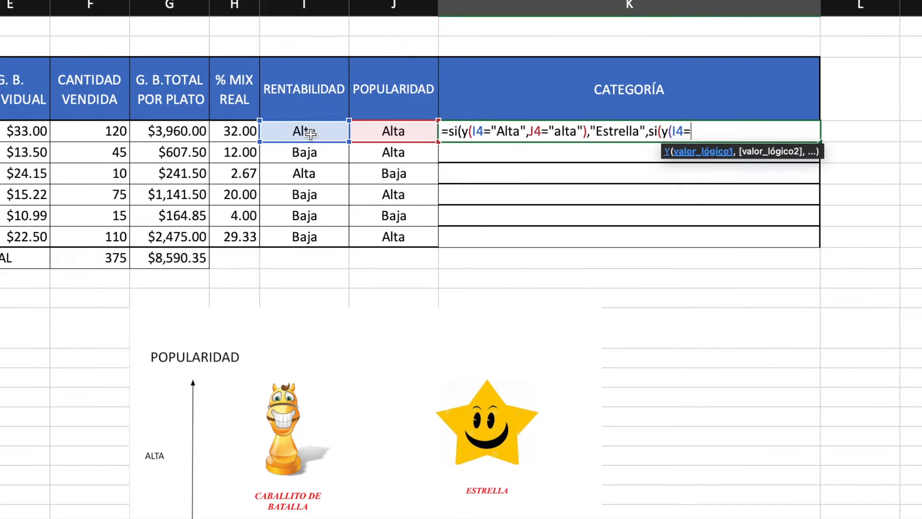
{"action": "type", "text": "\"Baja\","}
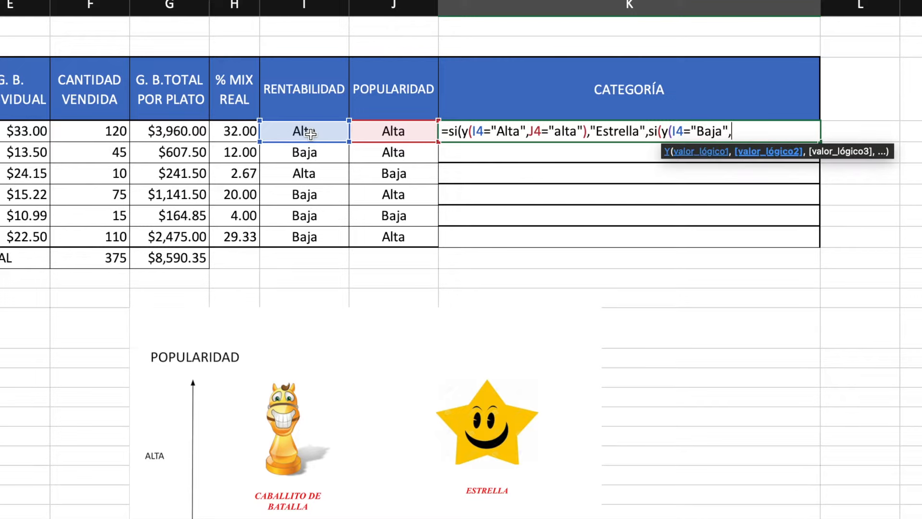
{"action": "left_click", "coordinate": [382, 134]}
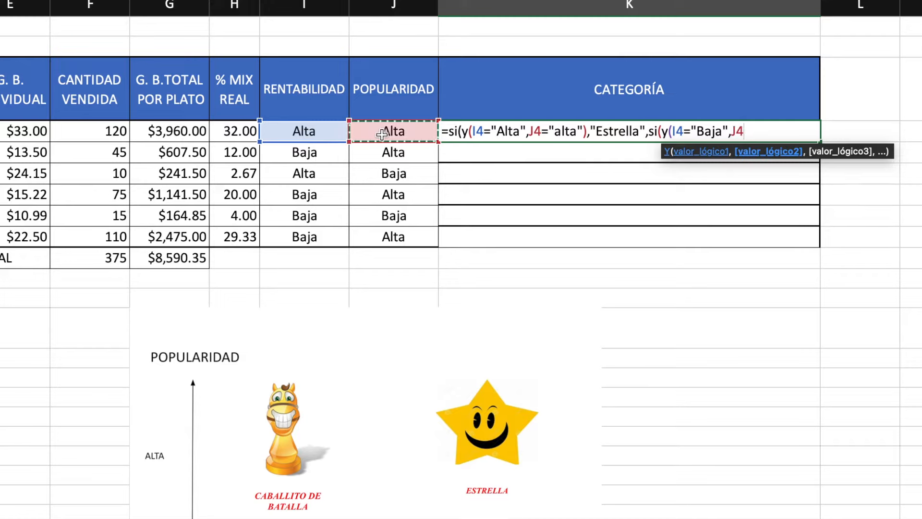
{"action": "type", "text": "="}
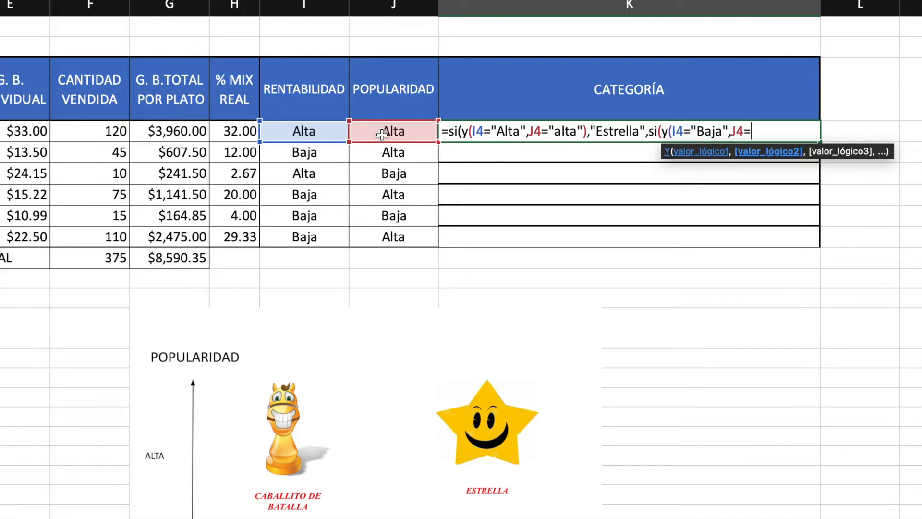
{"action": "type", "text": "\"Alta\")"}
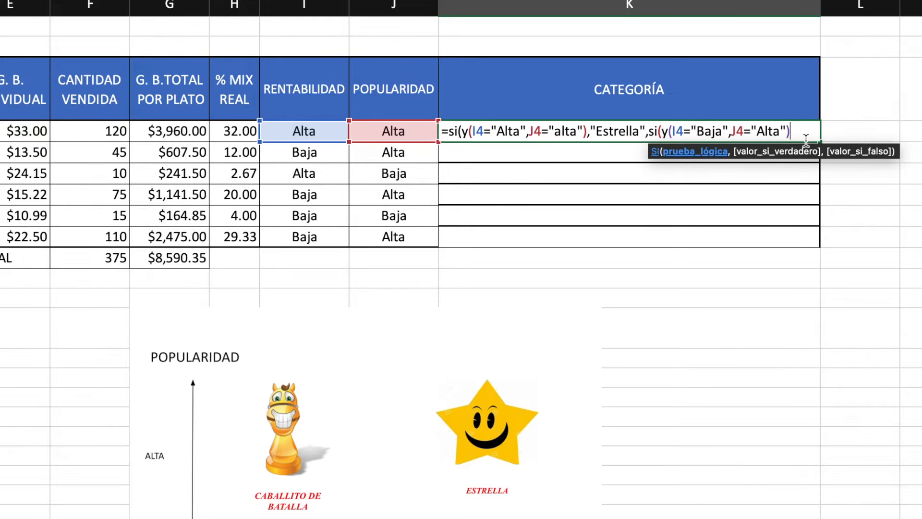
{"action": "type", "text": ","}
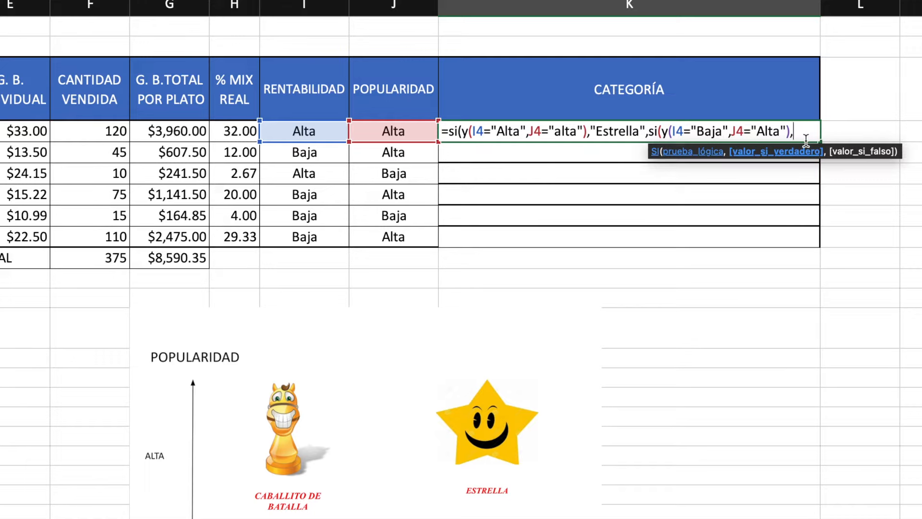
{"action": "type", "text": "\"Caballo de bata"}
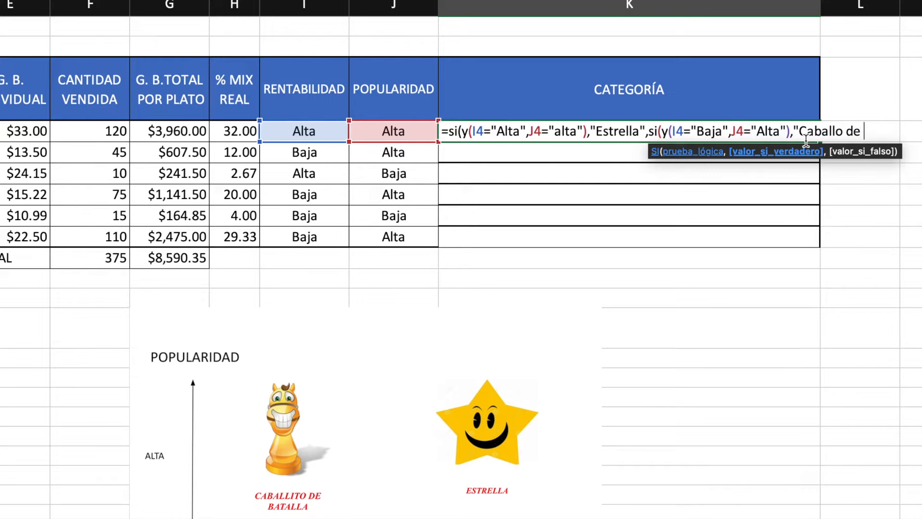
{"action": "type", "text": "\","}
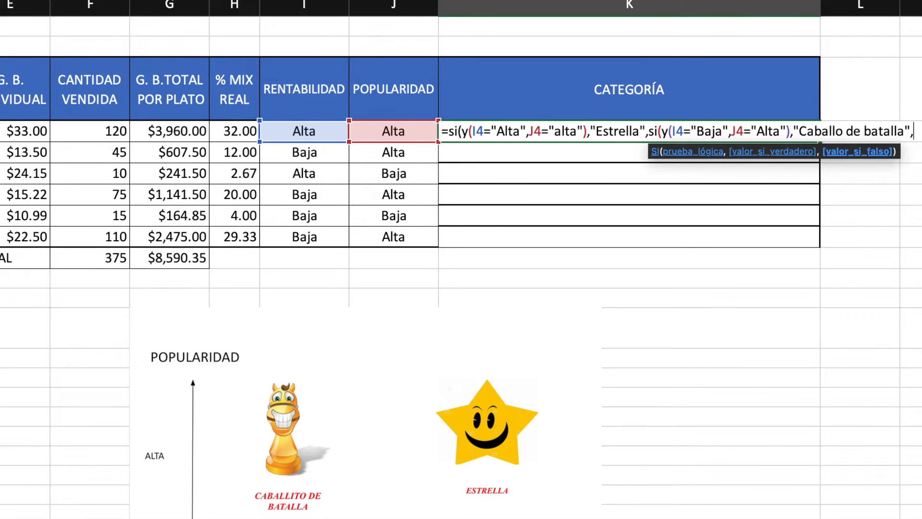
Step: Nest a third SI containing a Y test as the value-if-false argument of the second SI in K4
{"action": "scroll", "coordinate": [860, 503], "scroll_direction": "right", "scroll_amount": 3}
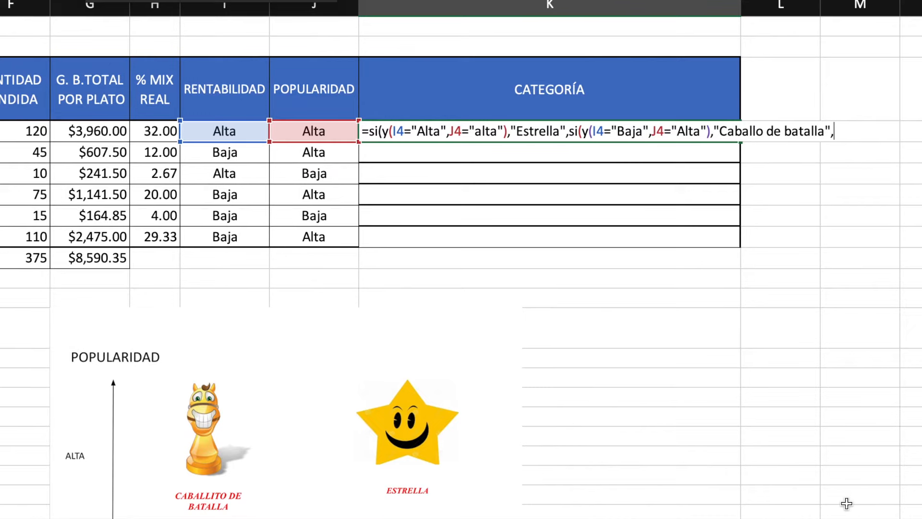
{"action": "scroll", "coordinate": [788, 166], "scroll_direction": "right", "scroll_amount": 2}
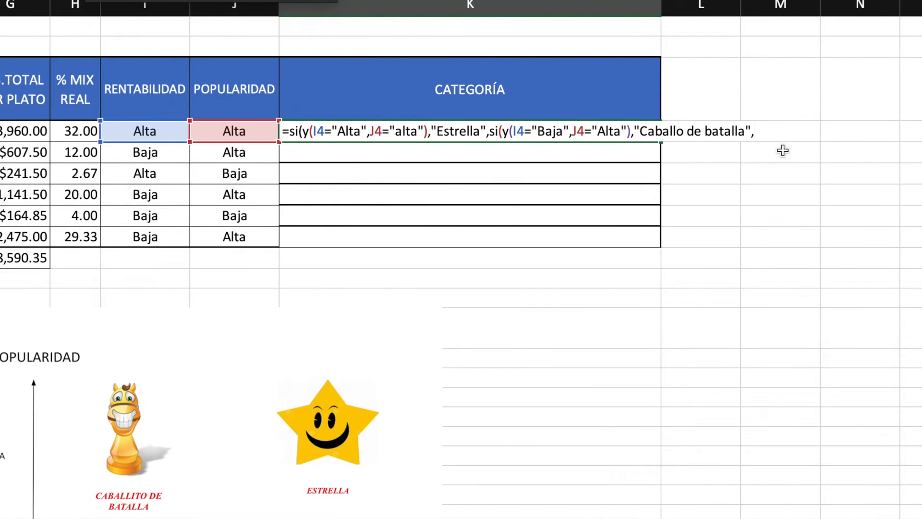
{"action": "type", "text": "si("}
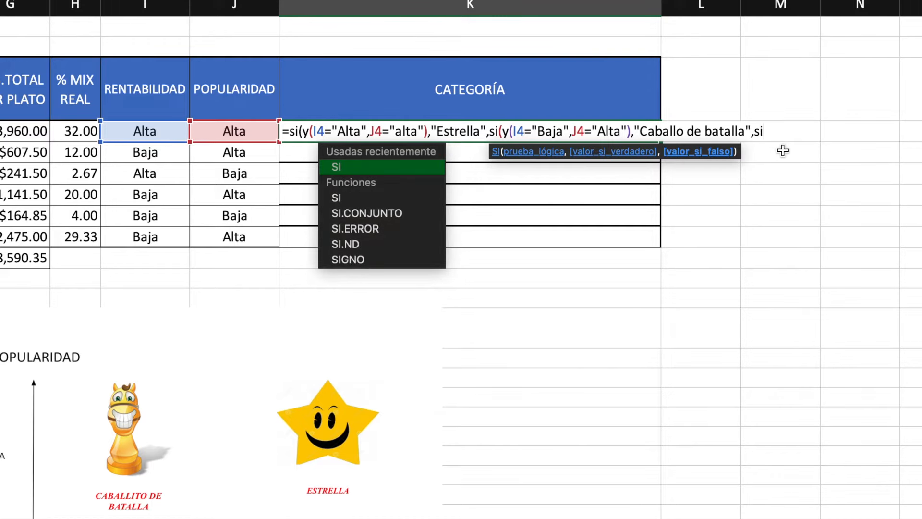
{"action": "type", "text": "y"}
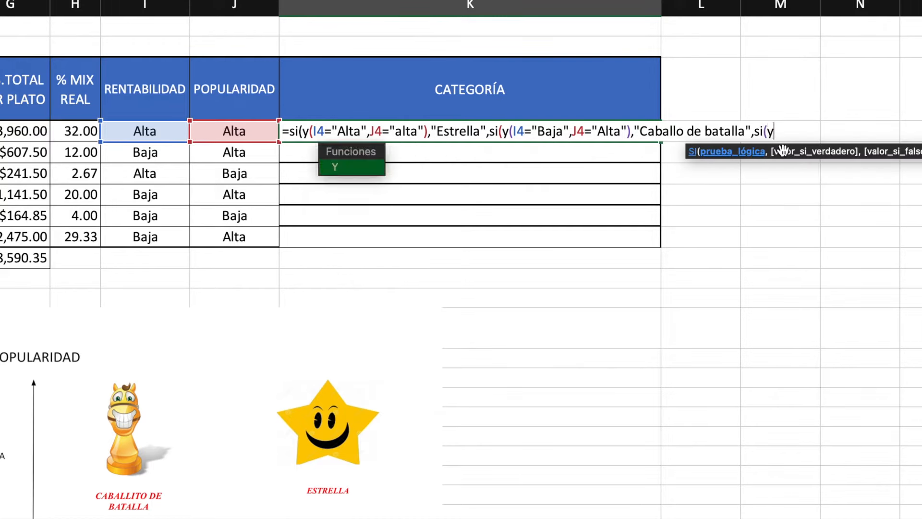
{"action": "type", "text": "("}
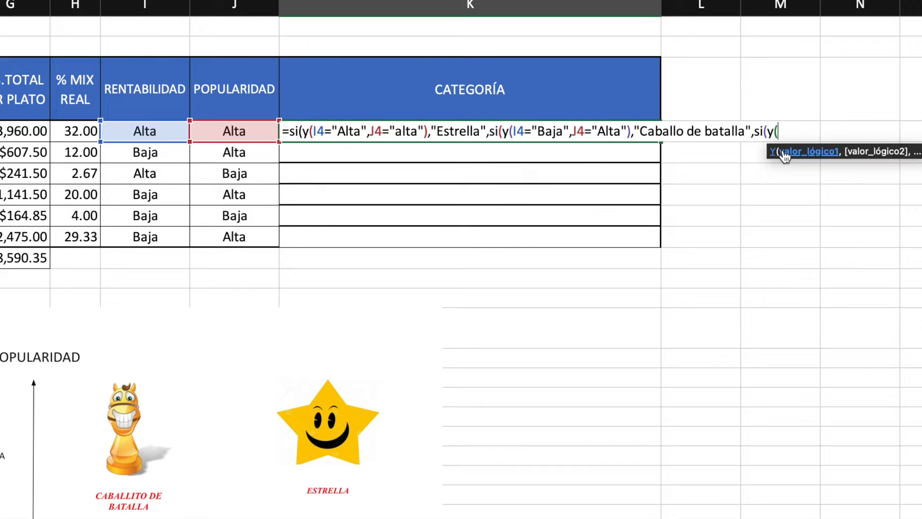
Step: Set the third Y test's conditions to I4="Alta" and J4="Baja" and close the test
{"action": "left_click", "coordinate": [163, 135]}
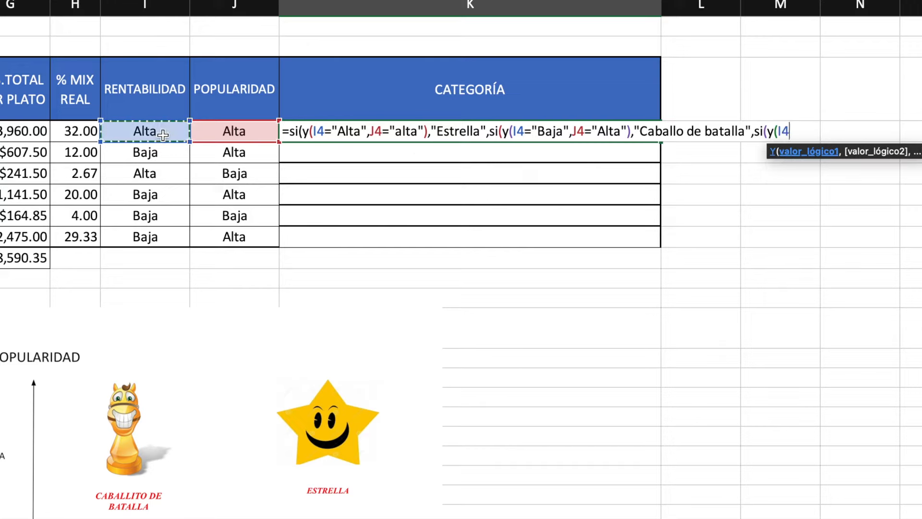
{"action": "type", "text": "="}
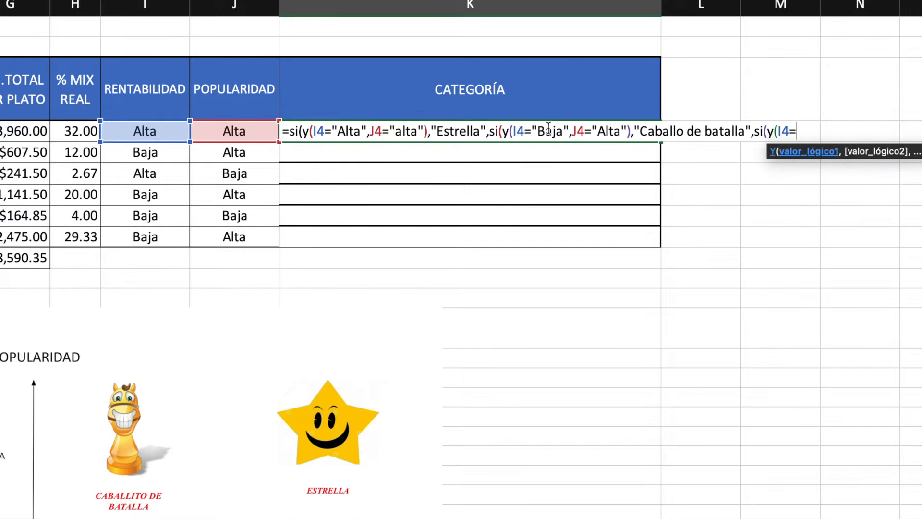
{"action": "type", "text": "\"Alta"}
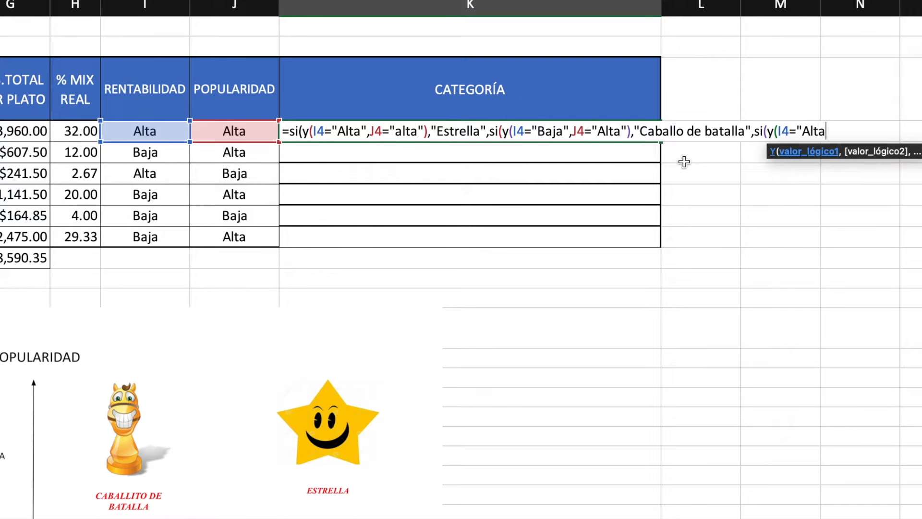
{"action": "type", "text": "\","}
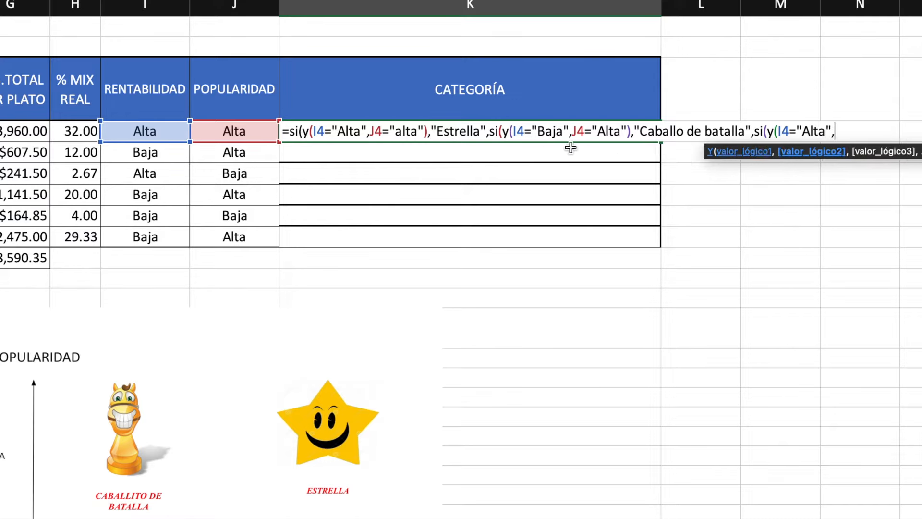
{"action": "left_click", "coordinate": [243, 135]}
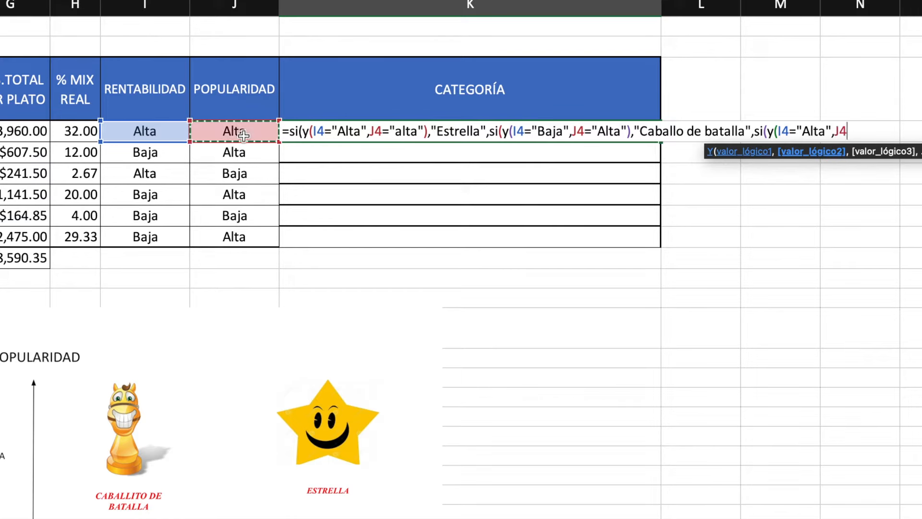
{"action": "type", "text": "="}
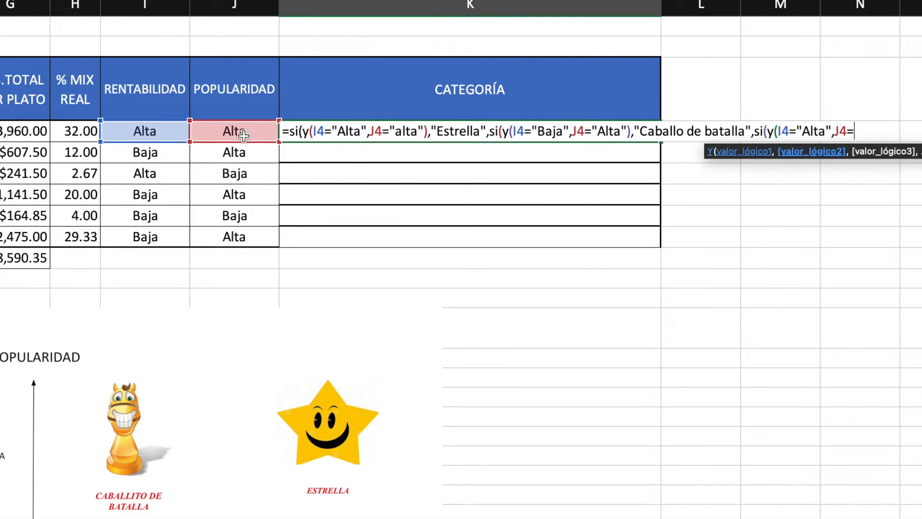
{"action": "type", "text": "\"Baja\")"}
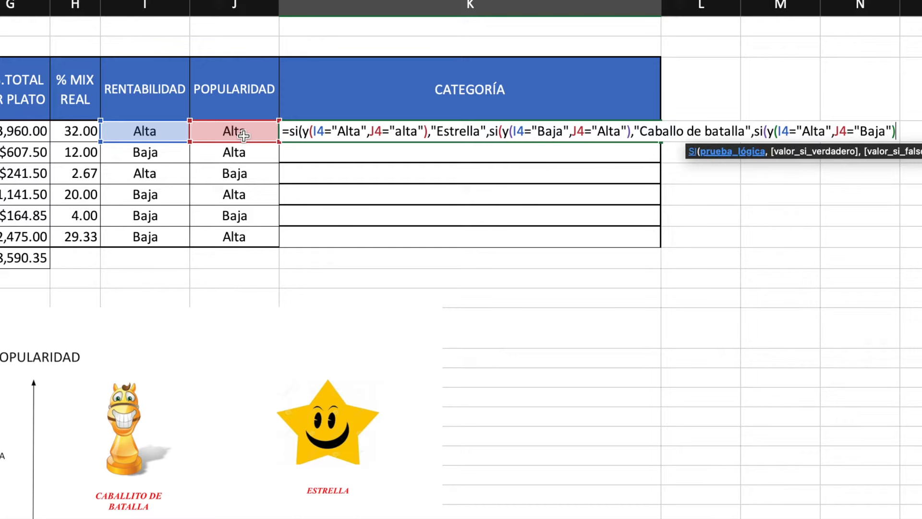
Step: Check the popularity matrix for the high-profitability, low-popularity category and enter "Rompecabezas" as the third SI's value if true
{"action": "type", "text": ","}
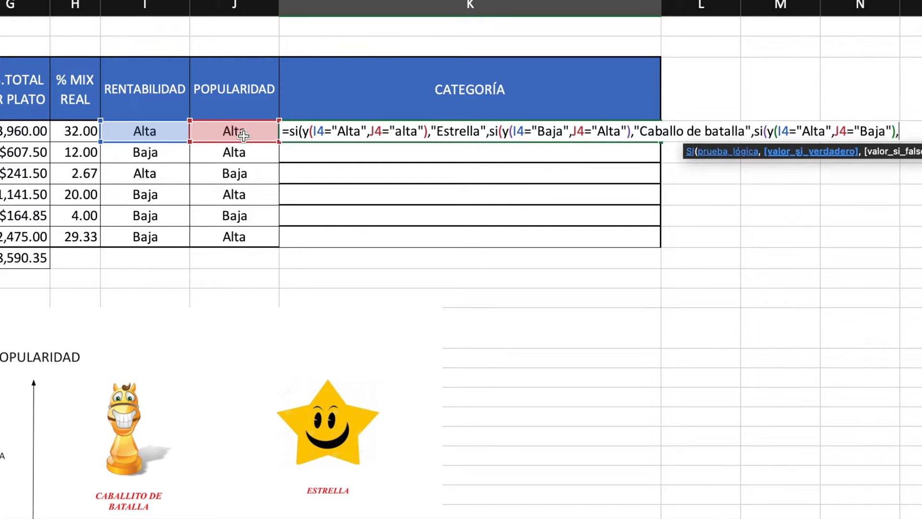
{"action": "type", "text": "\""}
{"action": "scroll", "coordinate": [170, 387], "scroll_direction": "down", "scroll_amount": 2}
{"action": "scroll", "coordinate": [171, 387], "scroll_direction": "down", "scroll_amount": 2}
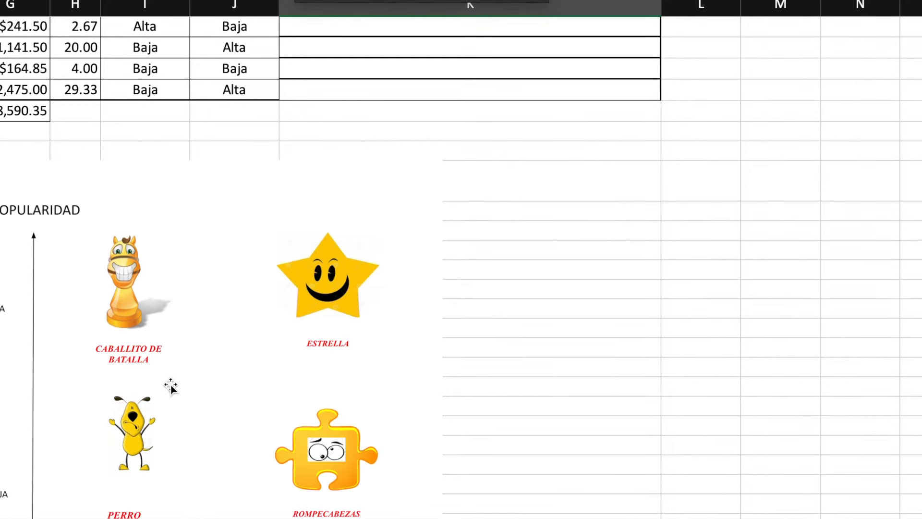
{"action": "scroll", "coordinate": [323, 461], "scroll_direction": "down", "scroll_amount": 1}
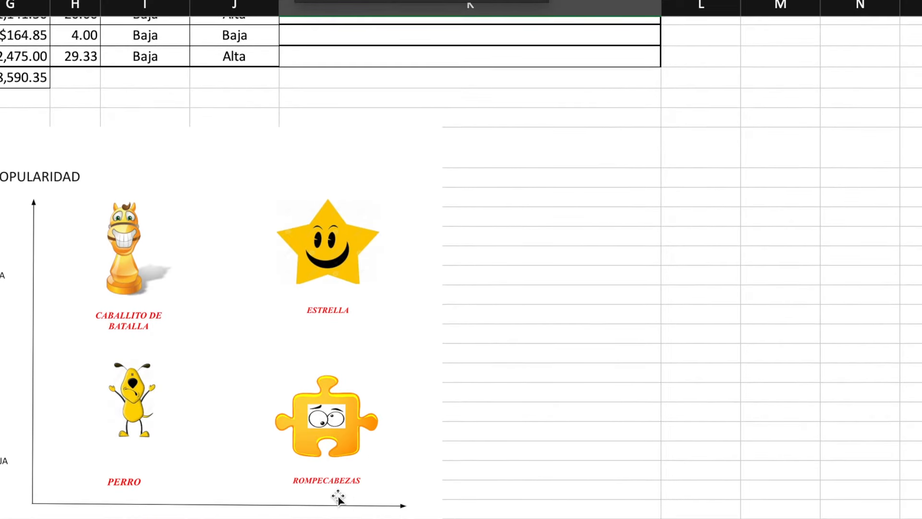
{"action": "scroll", "coordinate": [360, 466], "scroll_direction": "down", "scroll_amount": 2}
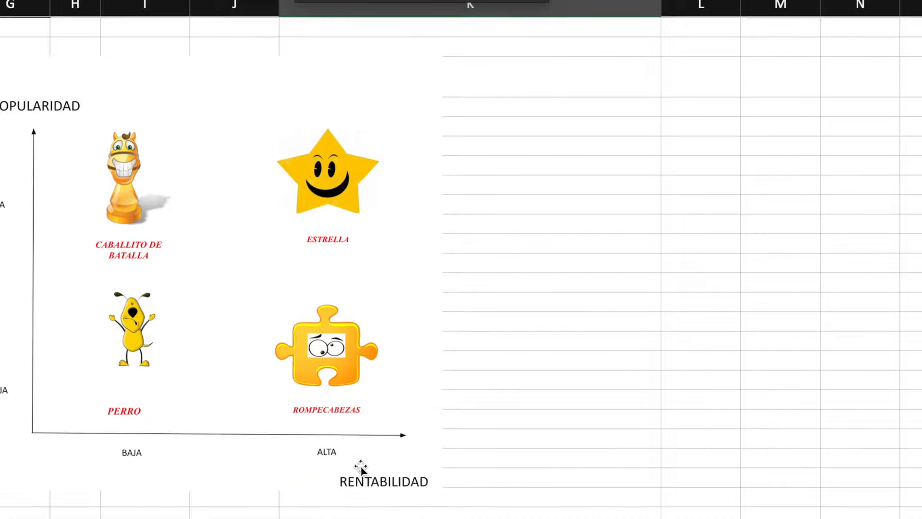
{"action": "scroll", "coordinate": [355, 504], "scroll_direction": "up", "scroll_amount": 5}
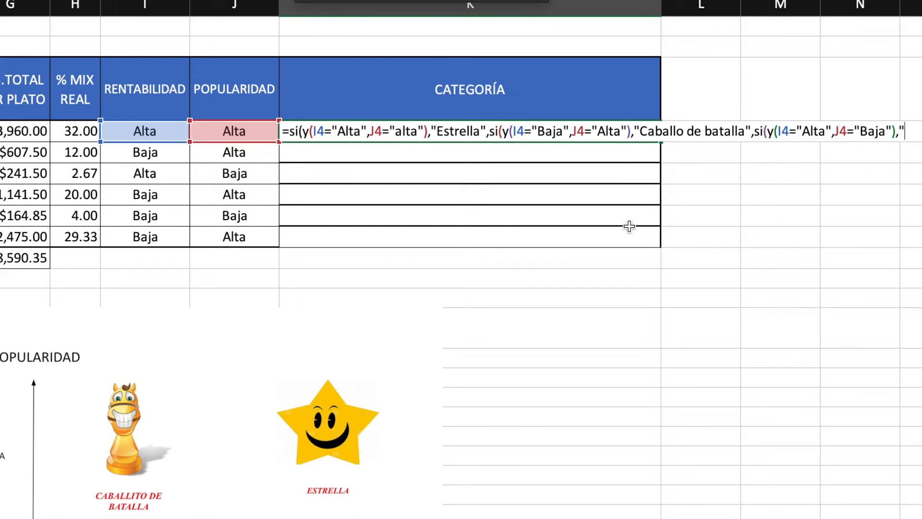
{"action": "type", "text": "Rompecabezas"}
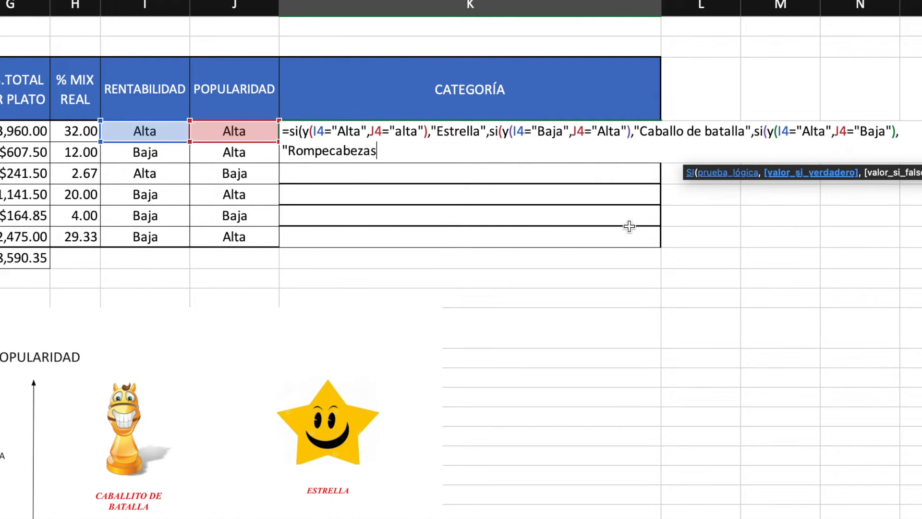
{"action": "type", "text": "\","}
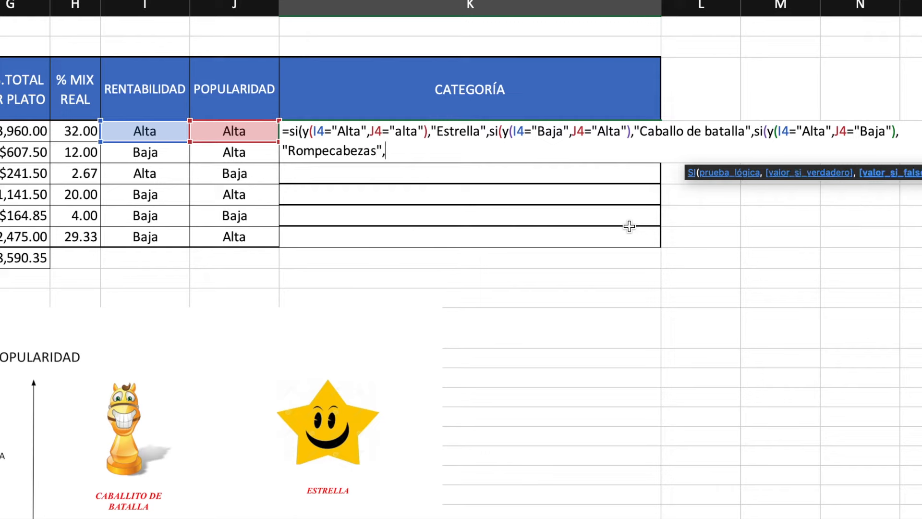
Step: Consult the popularity matrix for the remaining category and nest a fourth SI with a Y test as the third SI's value if false
{"action": "scroll", "coordinate": [588, 286], "scroll_direction": "down", "scroll_amount": 5}
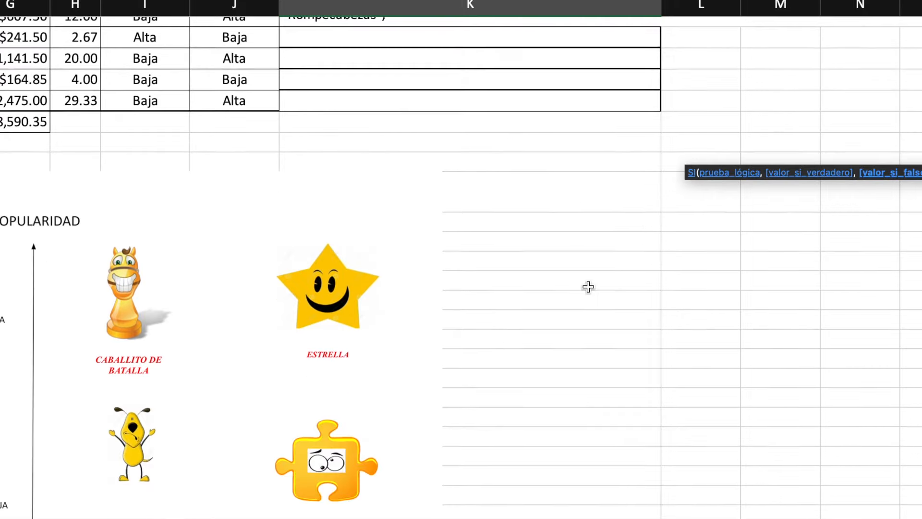
{"action": "scroll", "coordinate": [587, 287], "scroll_direction": "down", "scroll_amount": 2}
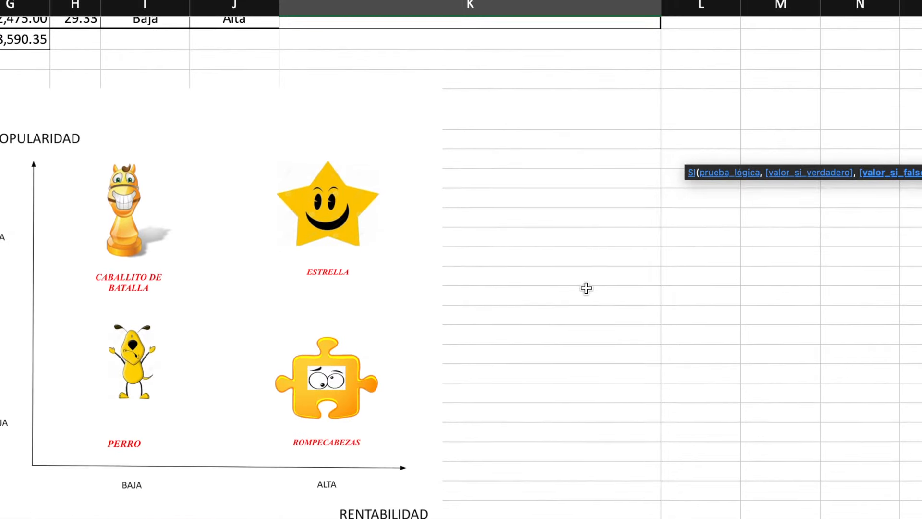
{"action": "scroll", "coordinate": [586, 288], "scroll_direction": "up", "scroll_amount": 1}
{"action": "scroll", "coordinate": [586, 289], "scroll_direction": "up", "scroll_amount": 5}
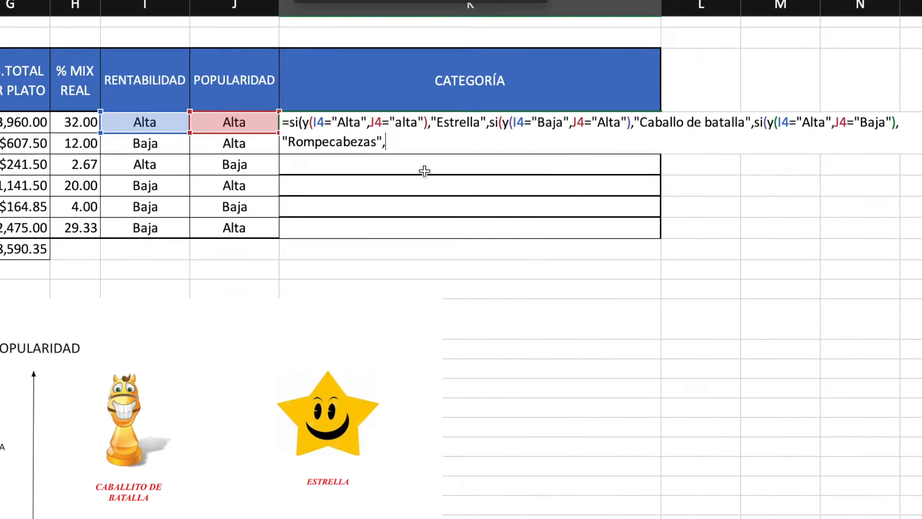
{"action": "type", "text": "si("}
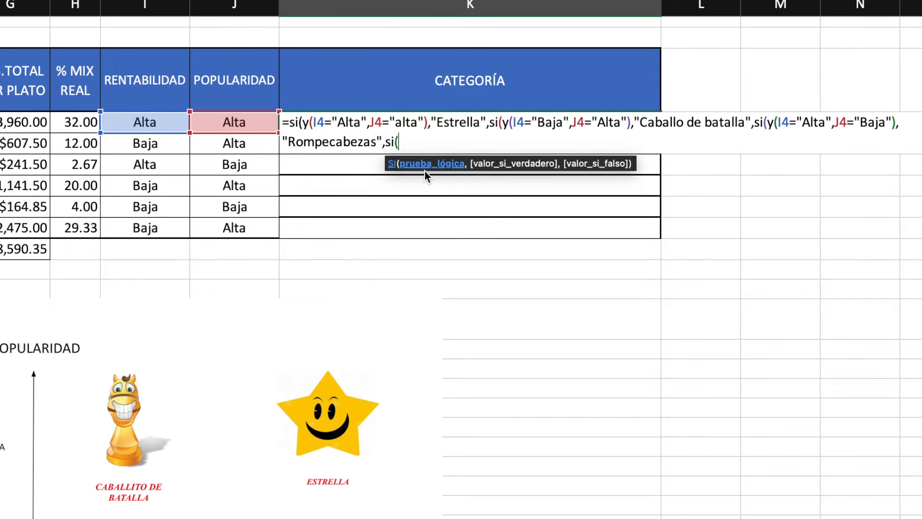
{"action": "type", "text": "y("}
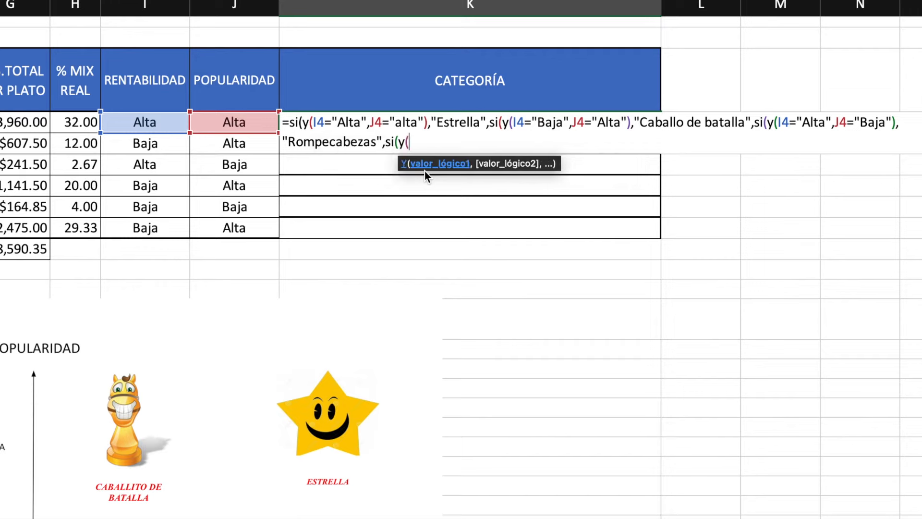
Step: Set the fourth Y test's conditions to I4="Baja" and J4="Baja" and close the test
{"action": "left_click", "coordinate": [164, 124]}
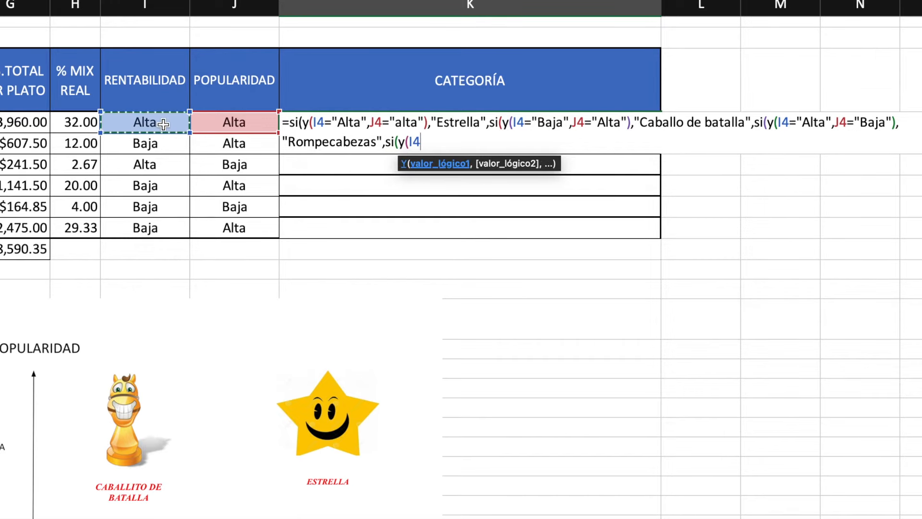
{"action": "type", "text": "="}
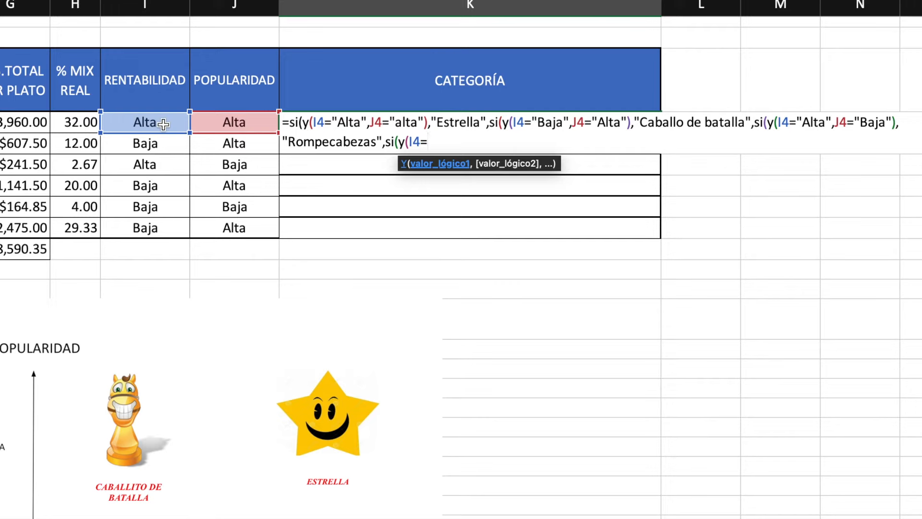
{"action": "type", "text": "\"Baja\","}
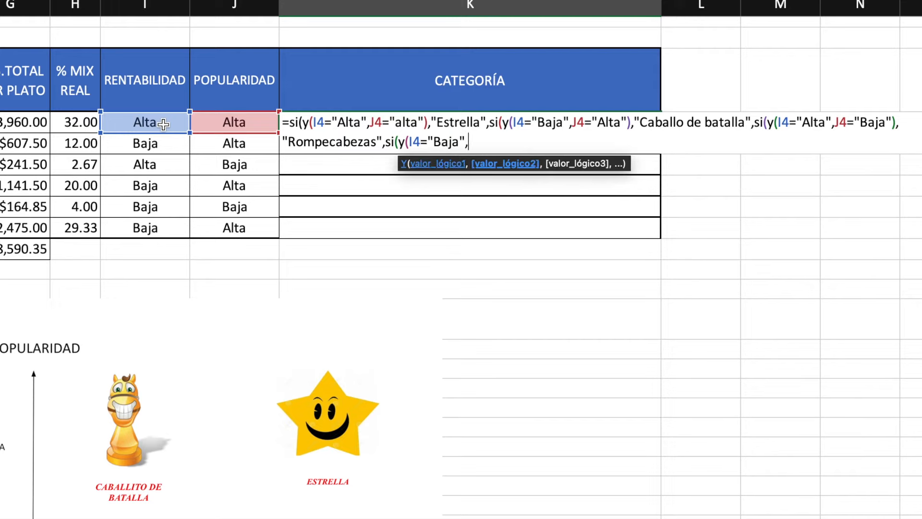
{"action": "left_click", "coordinate": [240, 120]}
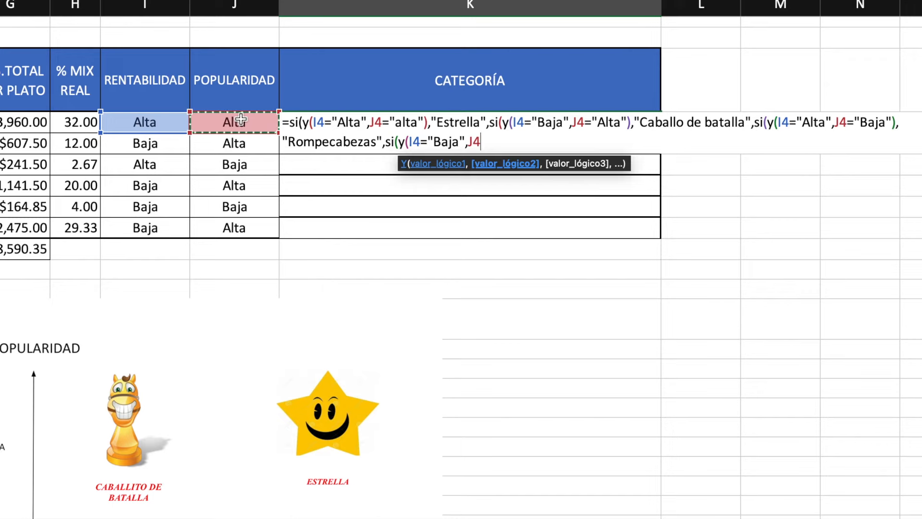
{"action": "type", "text": "=\"Baja\""}
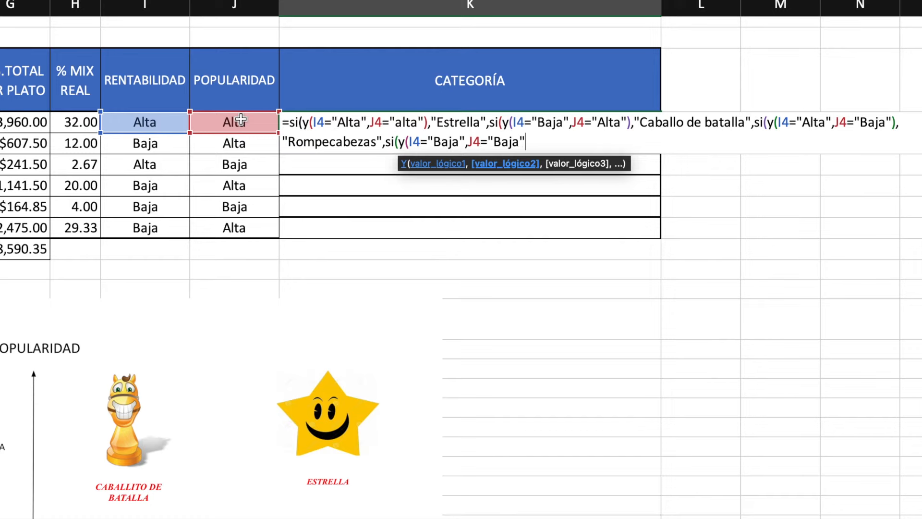
{"action": "type", "text": ")"}
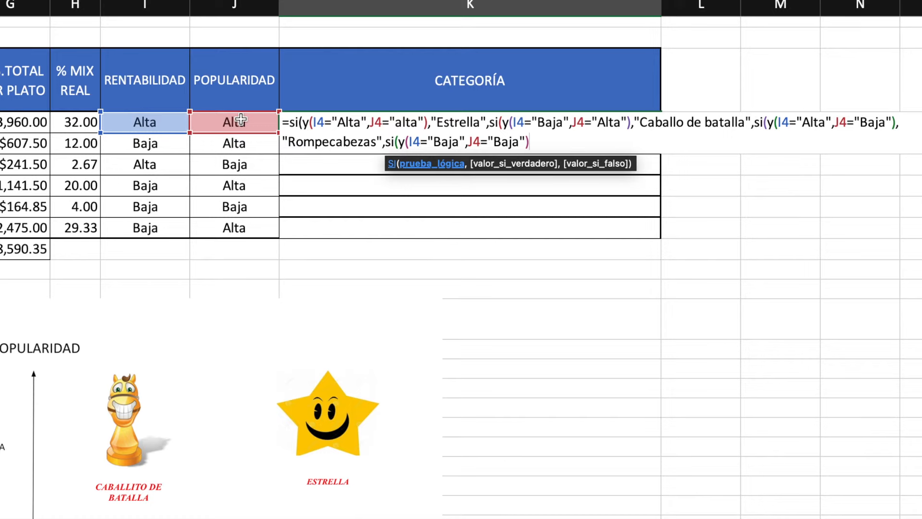
Step: Return "Perro" when the fourth test is true, close all four SI functions and enter the K4 formula
{"action": "type", "text": ","}
{"action": "type", "text": "\""}
{"action": "type", "text": "Pe"}
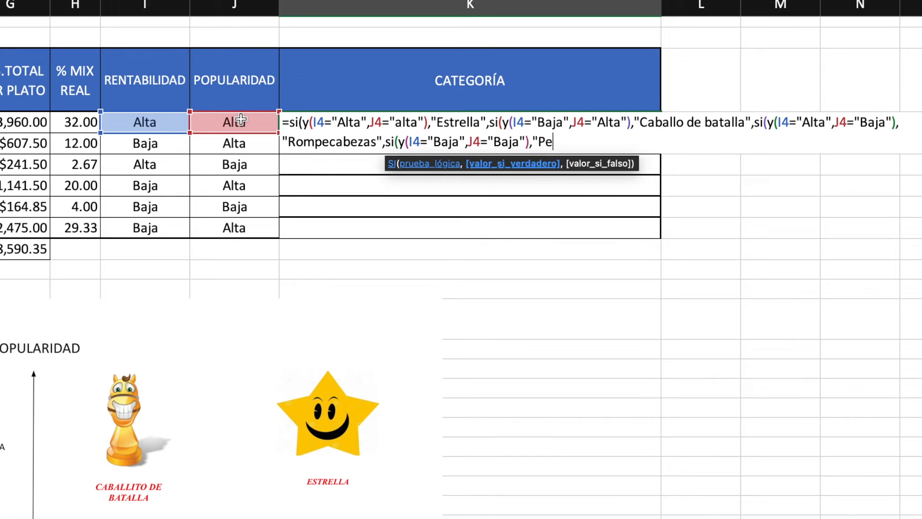
{"action": "type", "text": "rro\""}
{"action": "type", "text": "))))"}
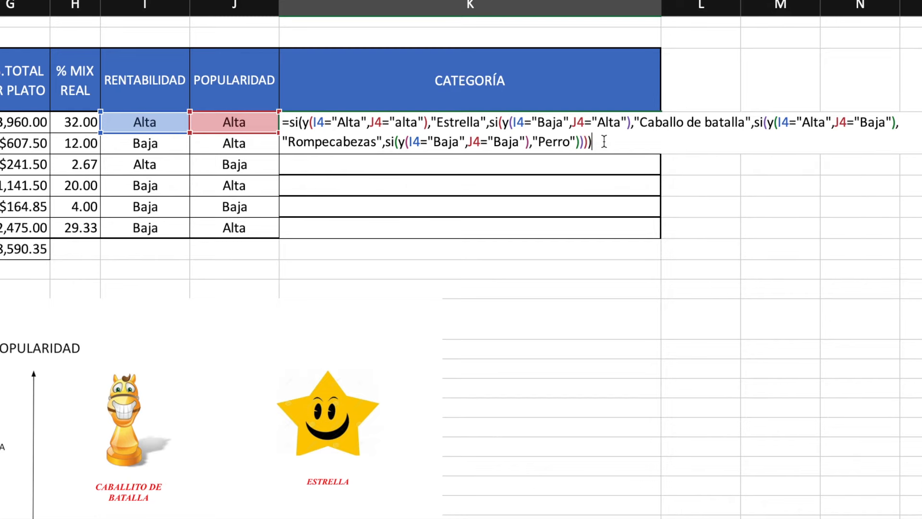
{"action": "key", "text": "Return"}
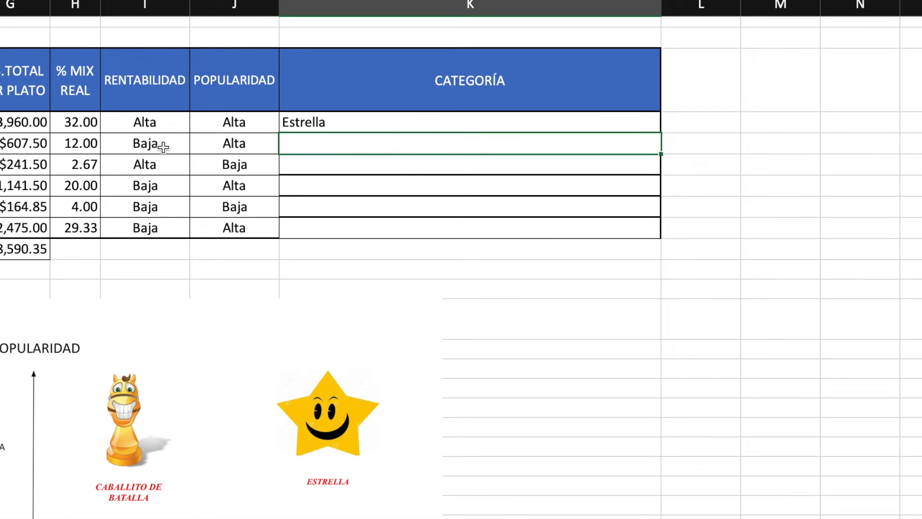
Step: Copy the K4 category formula down to the remaining dishes in K5:K9
{"action": "left_click", "coordinate": [168, 122]}
{"action": "left_click", "coordinate": [458, 121]}
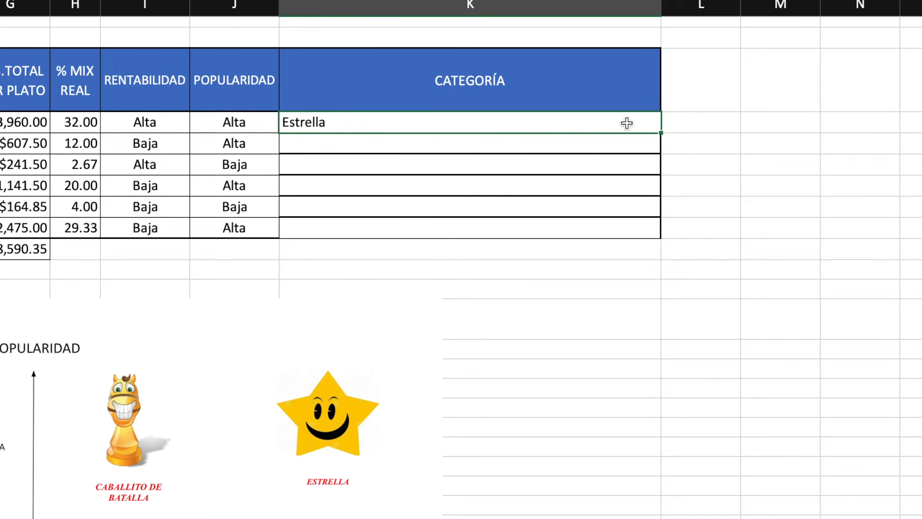
{"action": "left_click_drag", "start_coordinate": [661, 132], "coordinate": [657, 231]}
{"action": "left_click", "coordinate": [490, 255]}
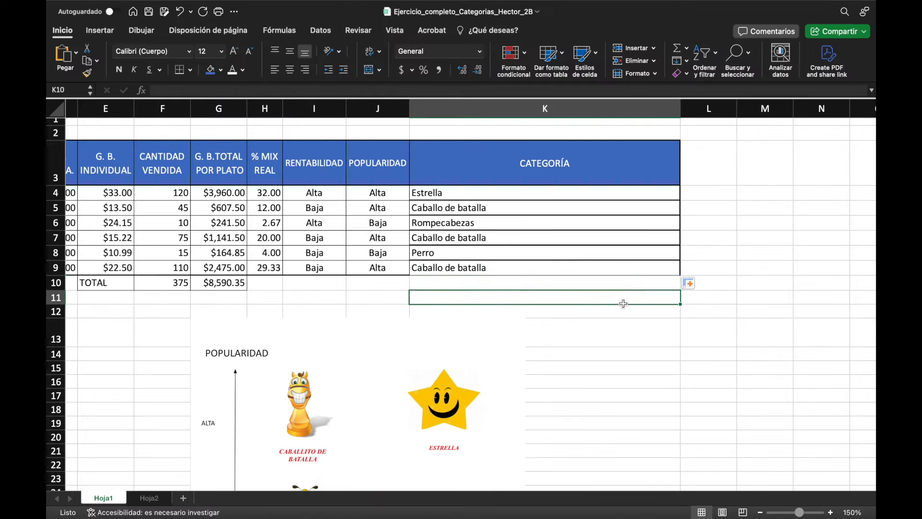
Step: Start a highlight rule on the category cells K4:K9 for text containing "estrella"
{"action": "left_click", "coordinate": [578, 275]}
{"action": "left_click_drag", "start_coordinate": [535, 192], "coordinate": [541, 260]}
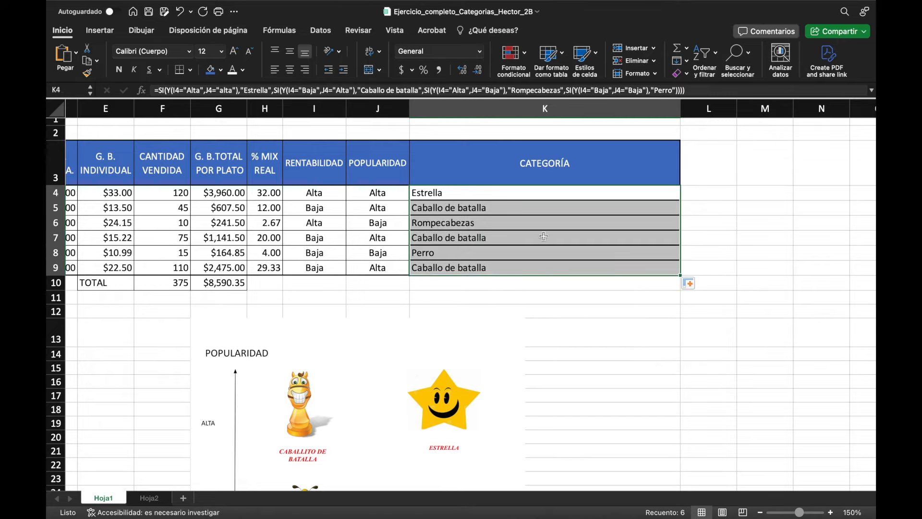
{"action": "left_click", "coordinate": [523, 62]}
{"action": "mouse_move", "coordinate": [531, 72]}
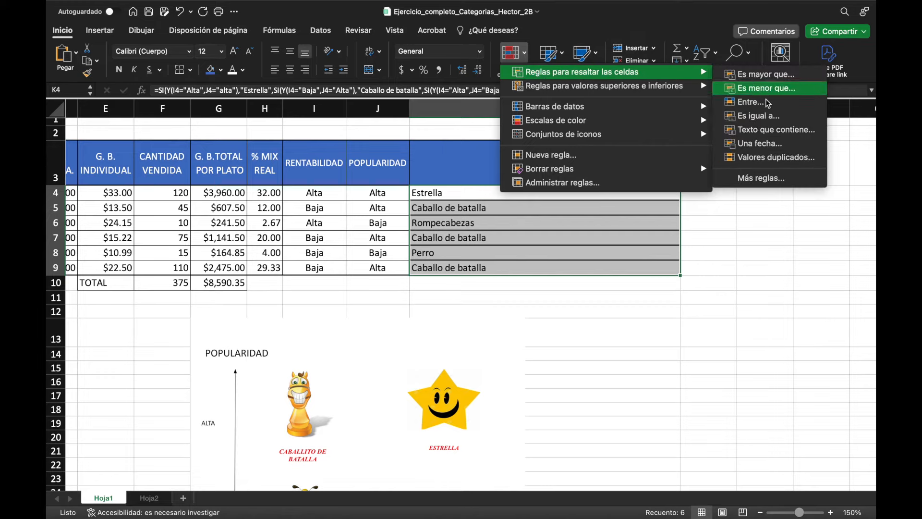
{"action": "left_click", "coordinate": [773, 127]}
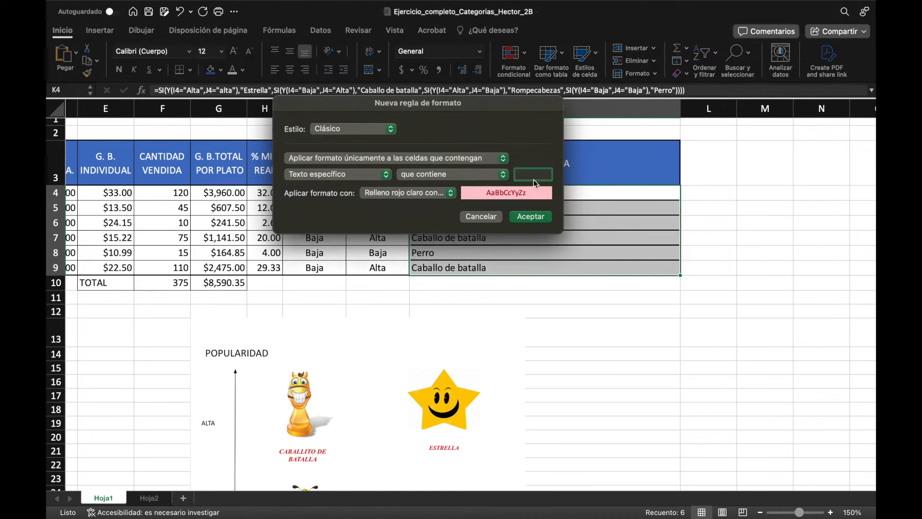
{"action": "type", "text": "estrella"}
Step: Give the "estrella" rule a custom format with dark blue fill and white font, and apply it
{"action": "left_click", "coordinate": [450, 194]}
{"action": "left_click", "coordinate": [419, 265]}
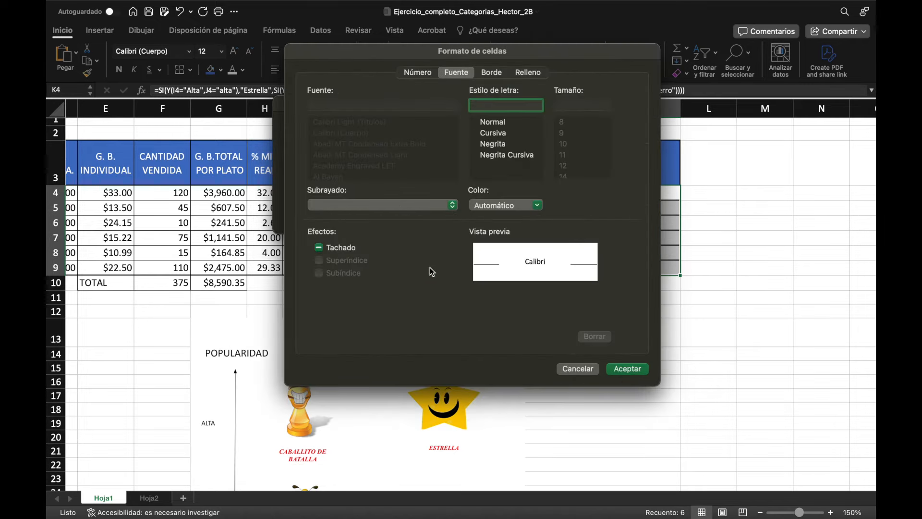
{"action": "left_click", "coordinate": [496, 76]}
{"action": "left_click", "coordinate": [533, 76]}
{"action": "left_click", "coordinate": [427, 116]}
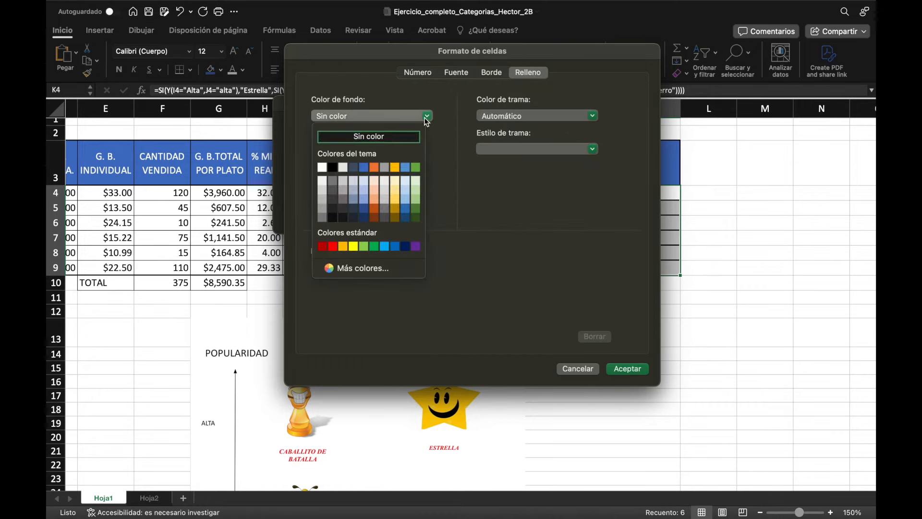
{"action": "left_click", "coordinate": [407, 247]}
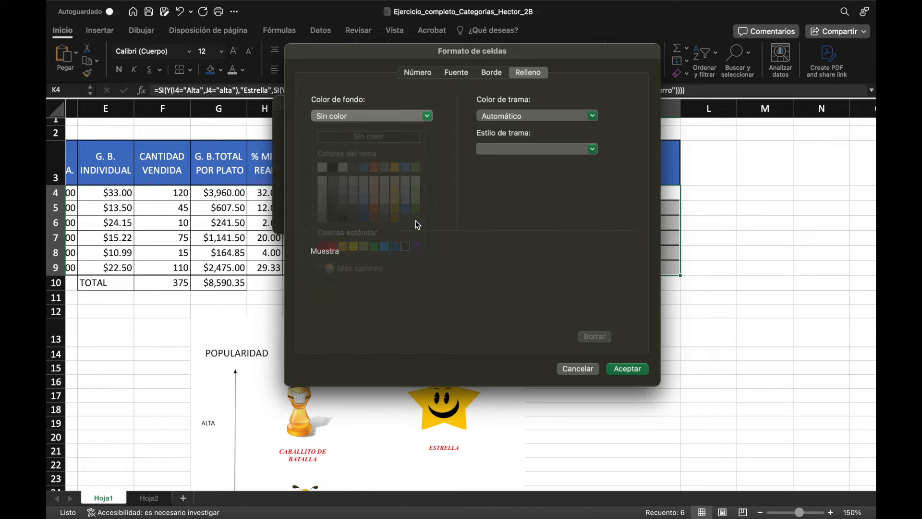
{"action": "left_click", "coordinate": [457, 72]}
{"action": "left_click", "coordinate": [538, 205]}
{"action": "left_click", "coordinate": [480, 257]}
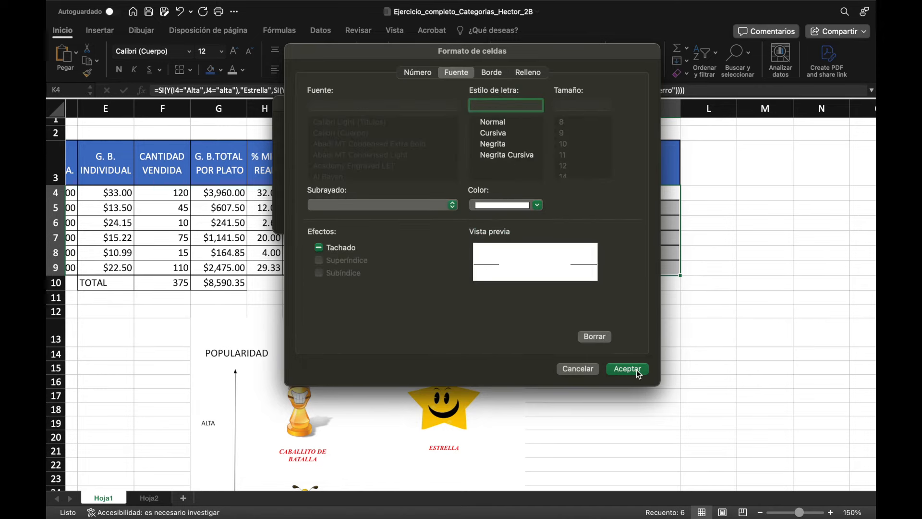
{"action": "left_click", "coordinate": [628, 369]}
{"action": "left_click", "coordinate": [530, 216]}
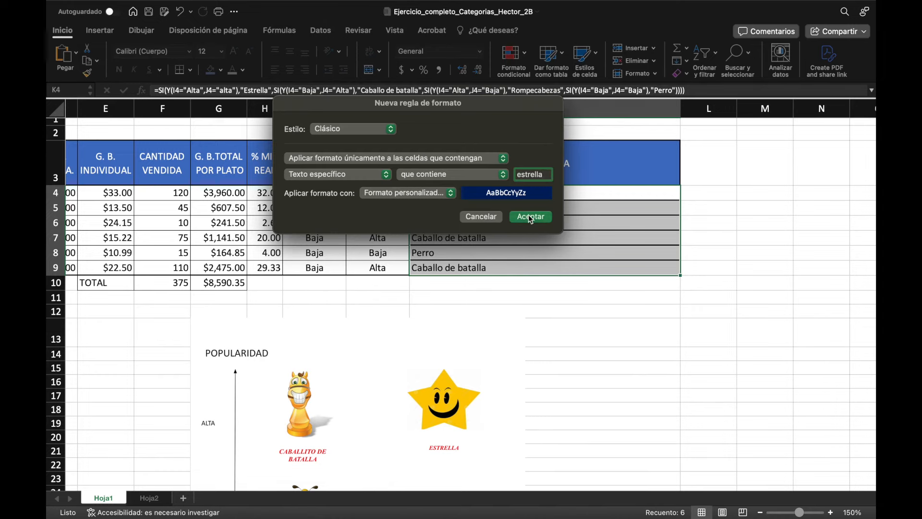
{"action": "left_click", "coordinate": [576, 325]}
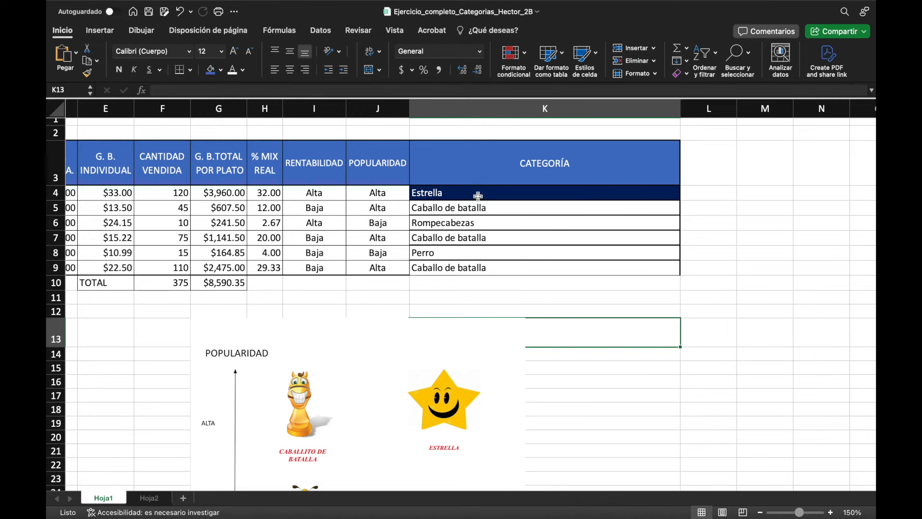
Step: Start a second highlight rule on K4:K9 for text containing "perro"
{"action": "left_click_drag", "start_coordinate": [466, 193], "coordinate": [477, 268]}
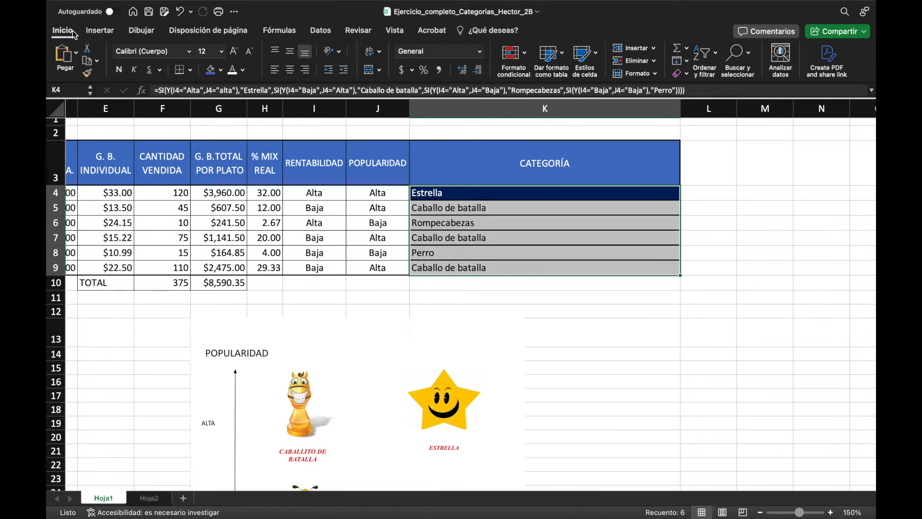
{"action": "left_click", "coordinate": [526, 65]}
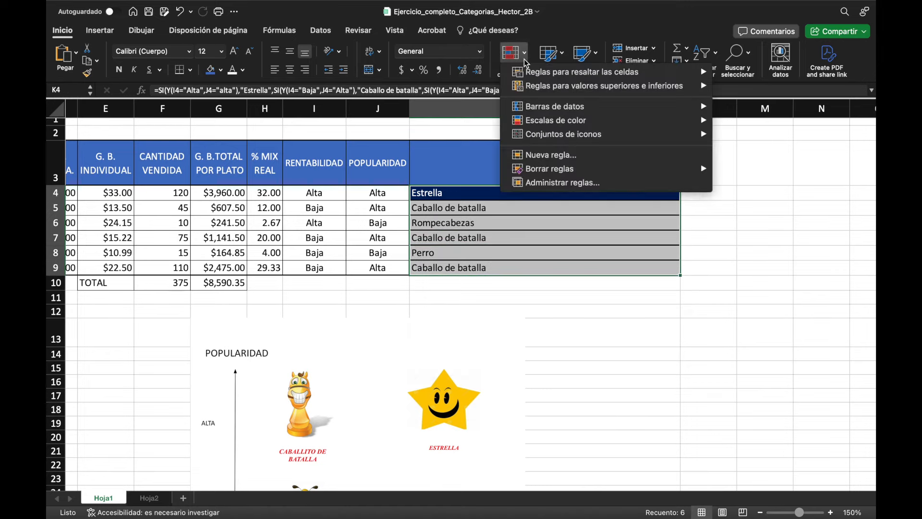
{"action": "mouse_move", "coordinate": [543, 72]}
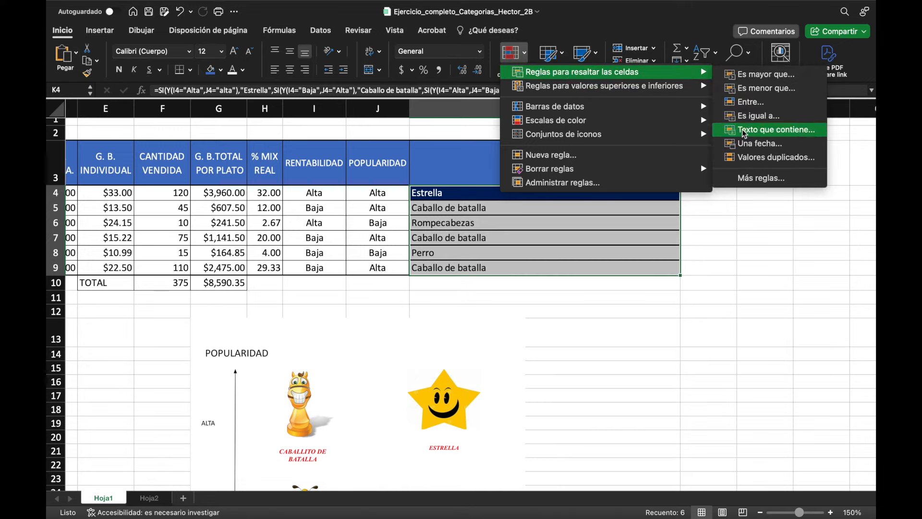
{"action": "left_click", "coordinate": [792, 137]}
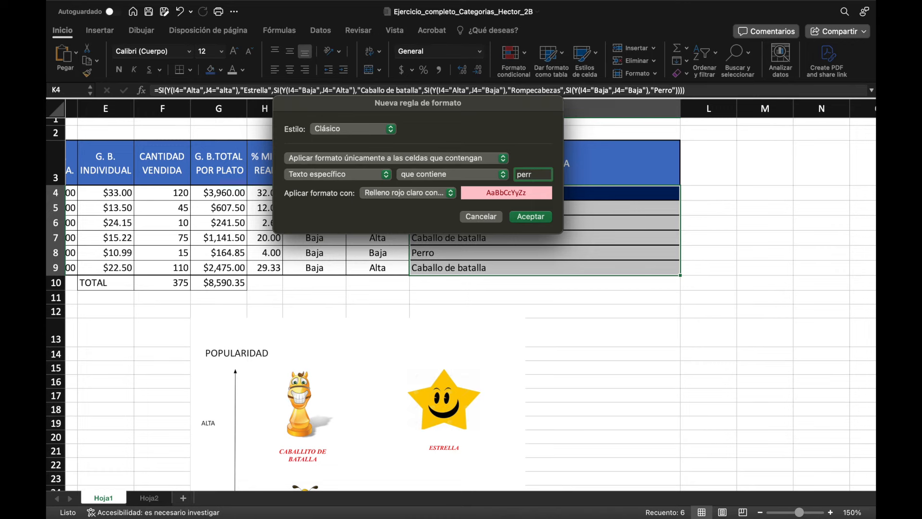
Step: Give the "perro" rule a custom format with white font and red fill, and apply it
{"action": "left_click", "coordinate": [451, 194]}
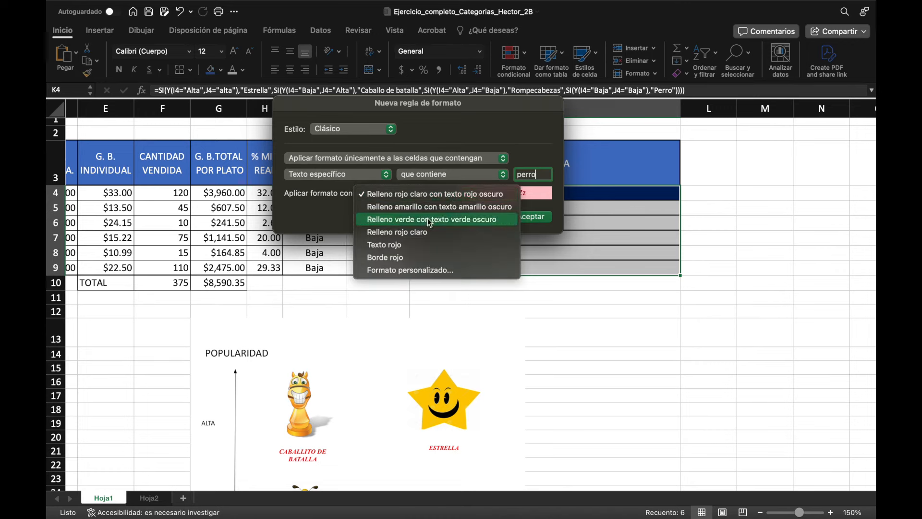
{"action": "left_click", "coordinate": [433, 268]}
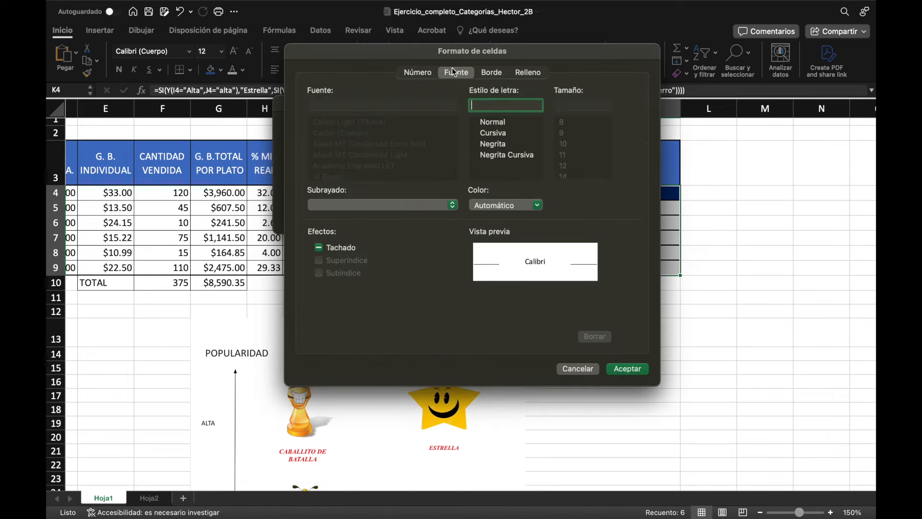
{"action": "left_click", "coordinate": [535, 208]}
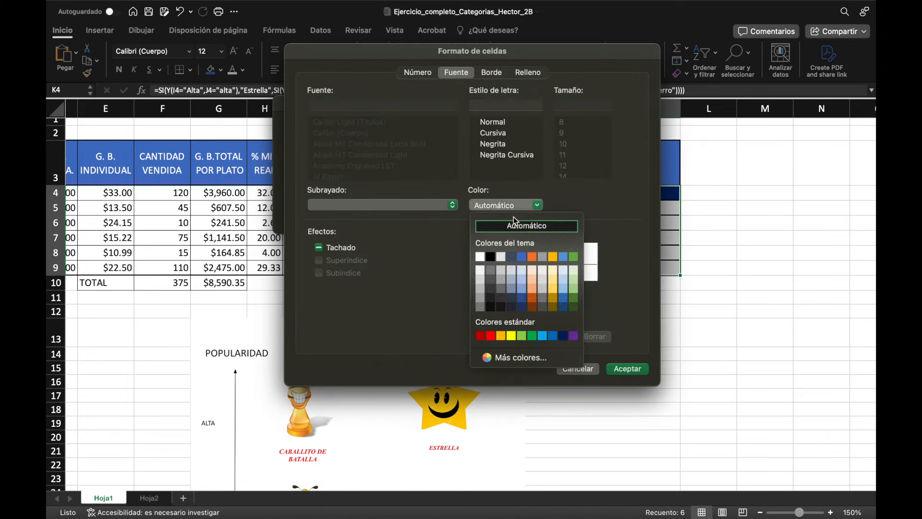
{"action": "left_click", "coordinate": [481, 260]}
{"action": "left_click", "coordinate": [529, 73]}
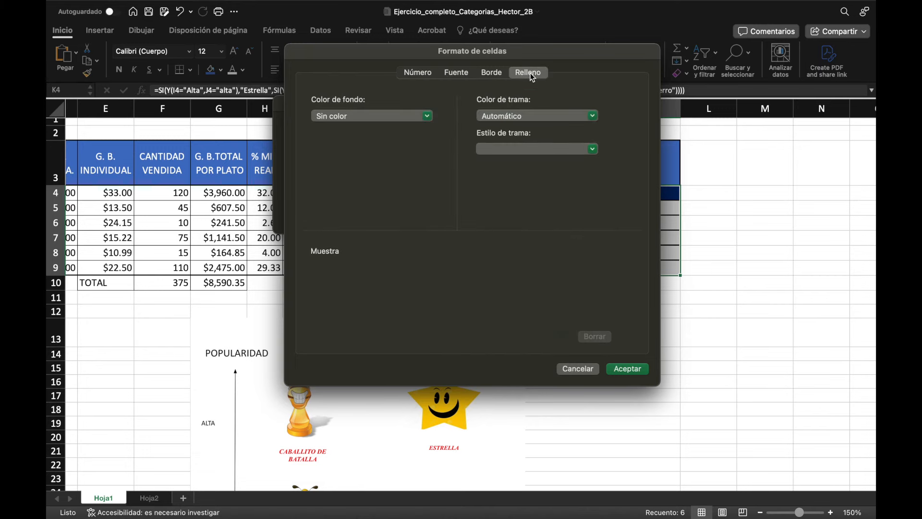
{"action": "left_click", "coordinate": [427, 115]}
{"action": "left_click", "coordinate": [336, 247]}
{"action": "left_click", "coordinate": [627, 371]}
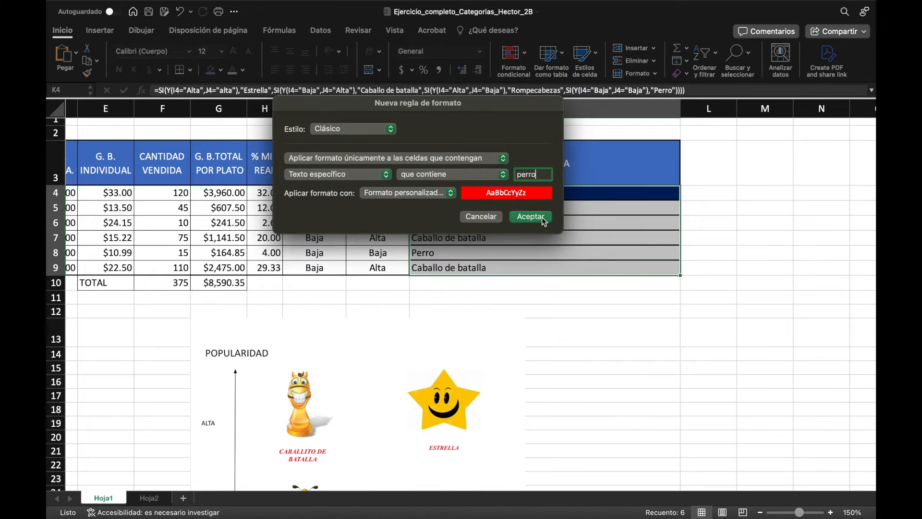
{"action": "left_click", "coordinate": [542, 217]}
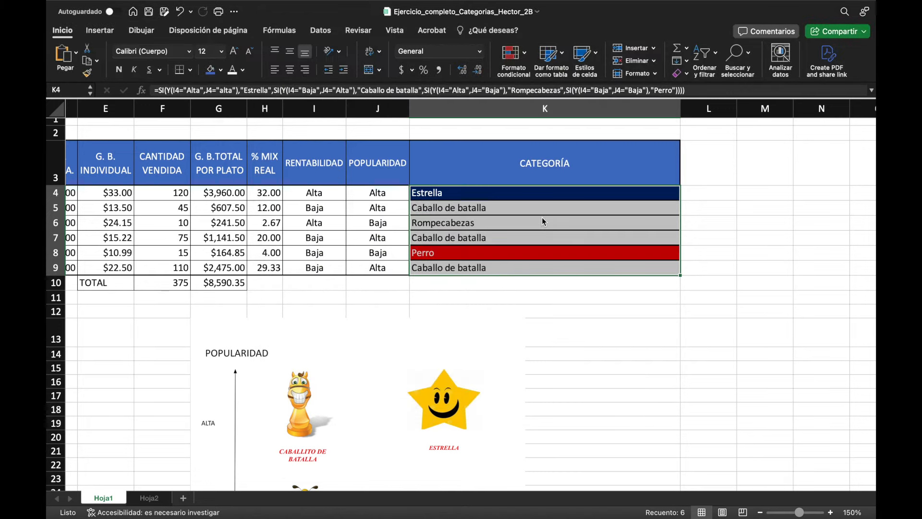
{"action": "left_click", "coordinate": [543, 314]}
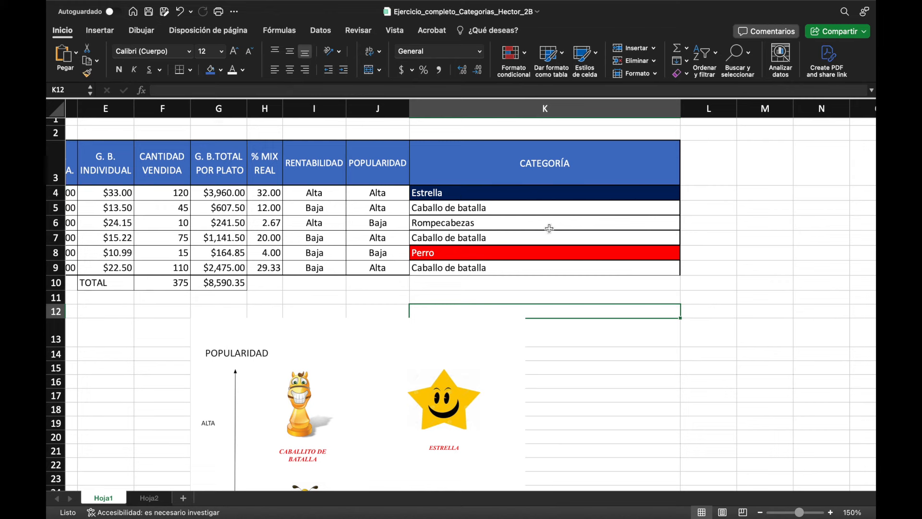
Step: Inspect the SI formula behind the first dish's RENTABILIDAD value in I4
{"action": "left_click", "coordinate": [336, 208]}
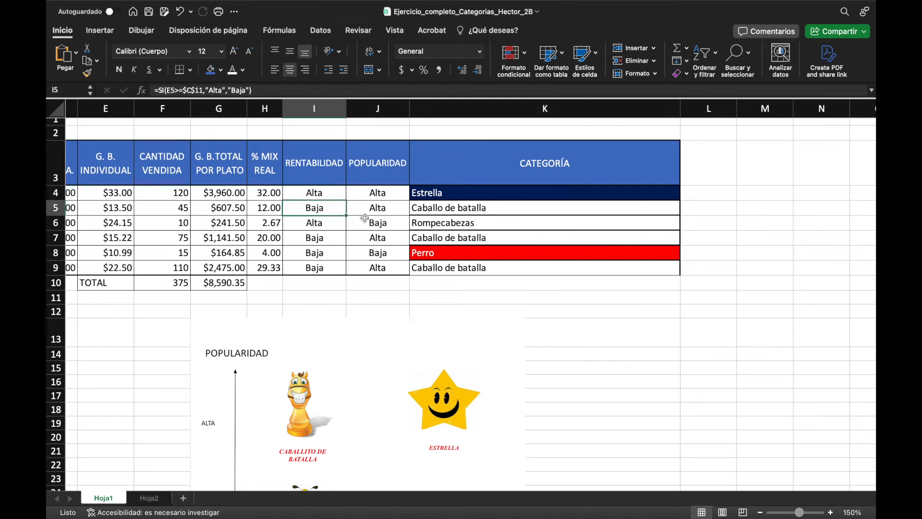
{"action": "double_click", "coordinate": [338, 193]}
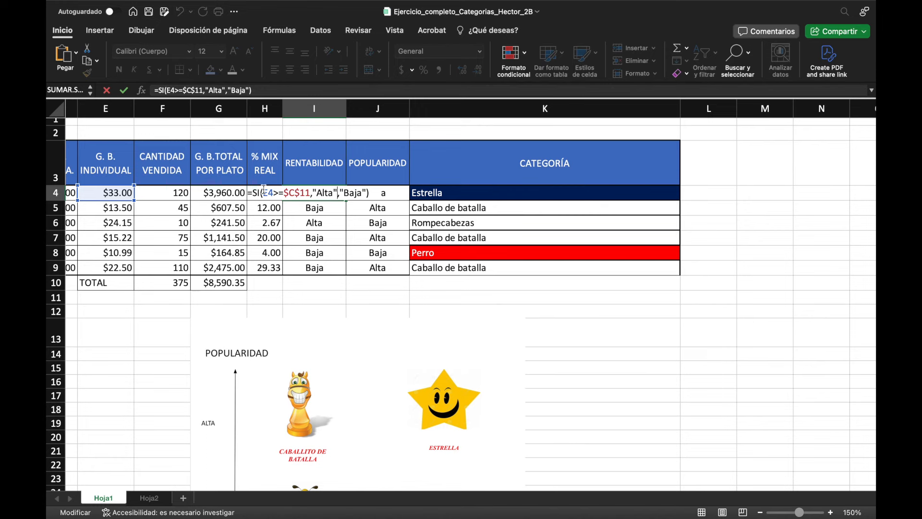
{"action": "key", "text": "Return"}
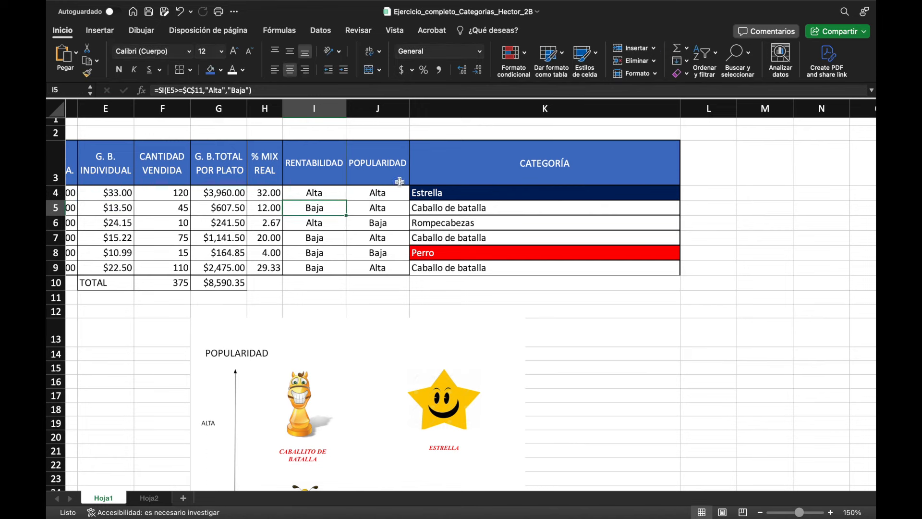
Step: Try to enter the K4 formula without the comma between the first Y test's two conditions
{"action": "left_click", "coordinate": [451, 192]}
{"action": "double_click", "coordinate": [452, 192]}
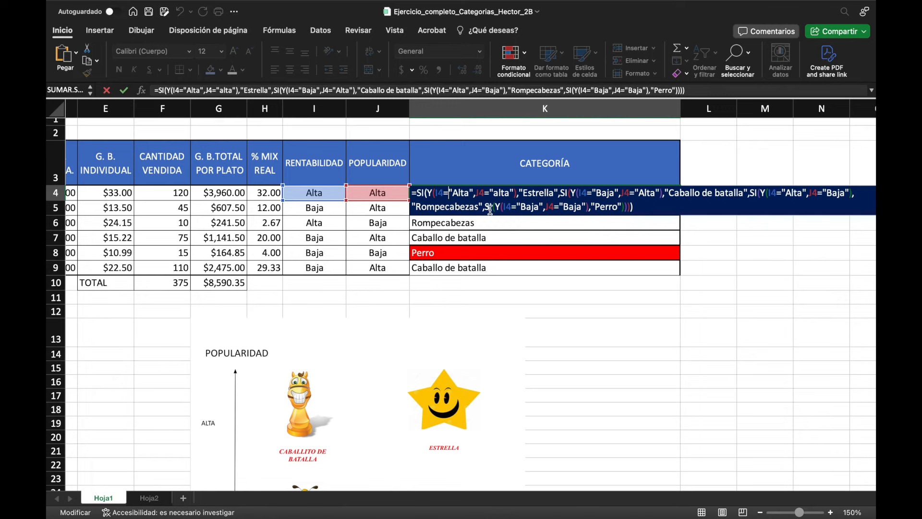
{"action": "left_click", "coordinate": [476, 193]}
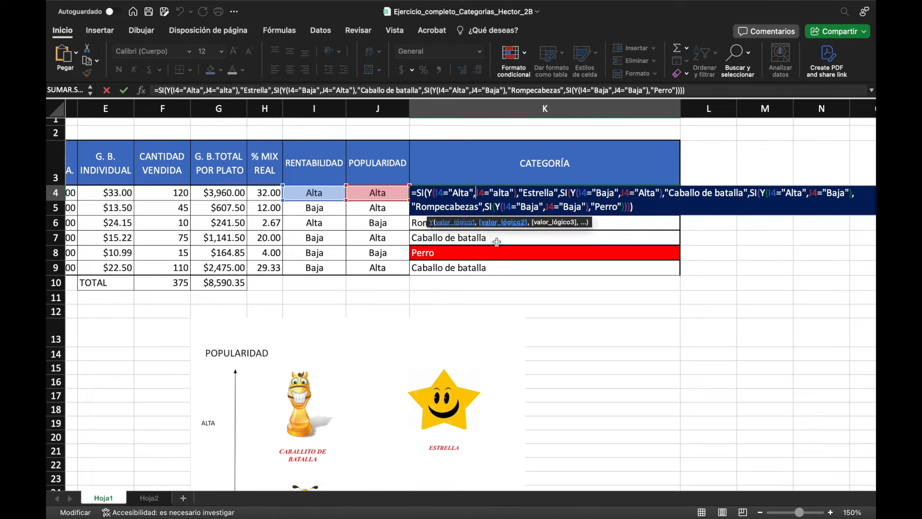
{"action": "key", "text": "BackSpace"}
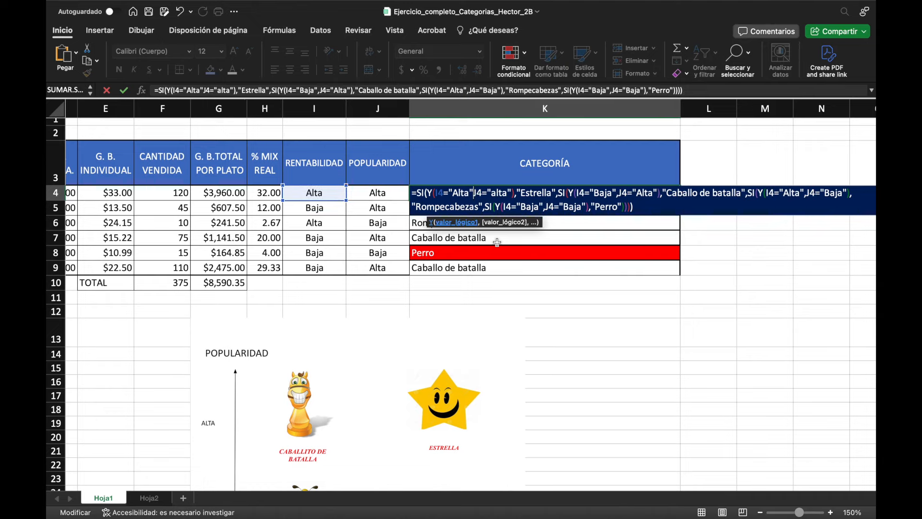
{"action": "key", "text": "Return"}
{"action": "left_click", "coordinate": [504, 254]}
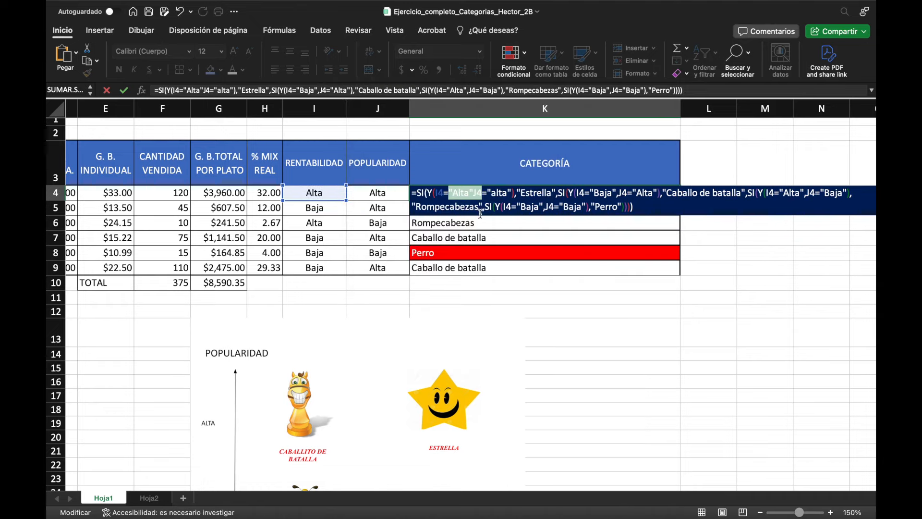
Step: Restore the comma between I4="Alta" and J4="alta" in the K4 formula and re-enter it
{"action": "left_click", "coordinate": [484, 191]}
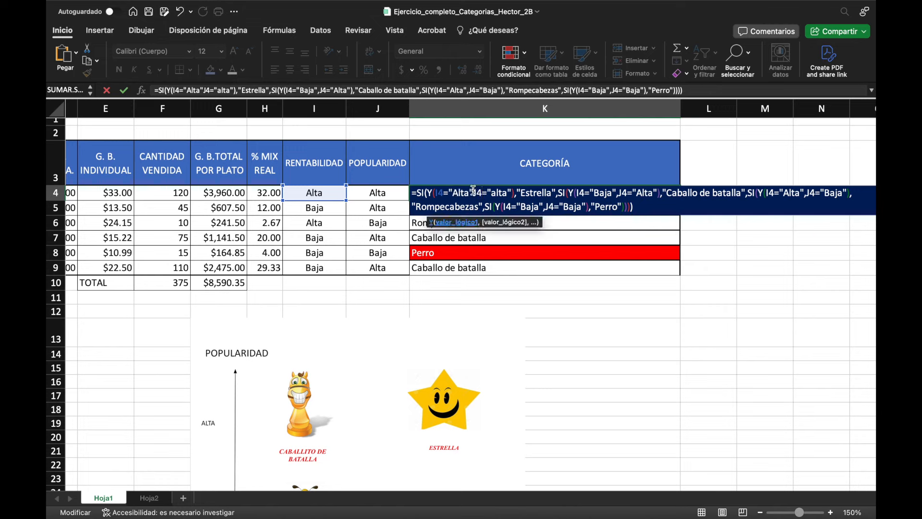
{"action": "type", "text": ","}
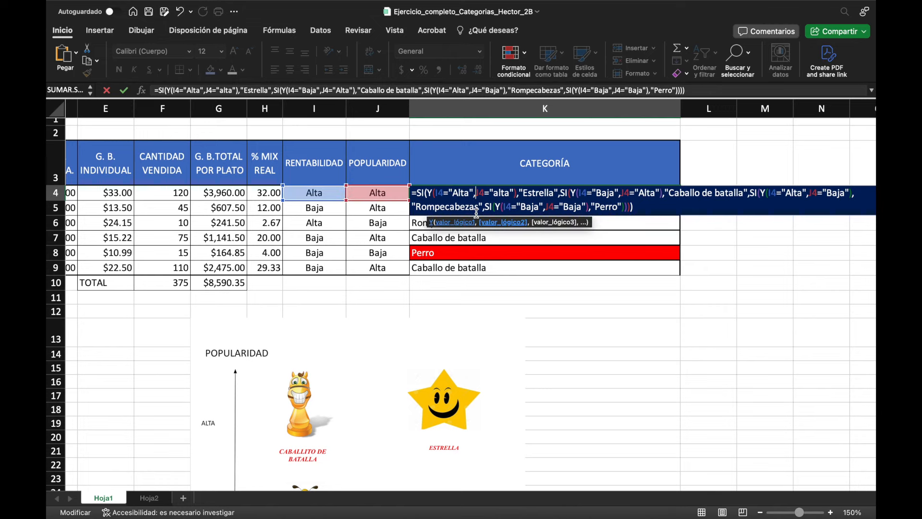
{"action": "key", "text": "Return"}
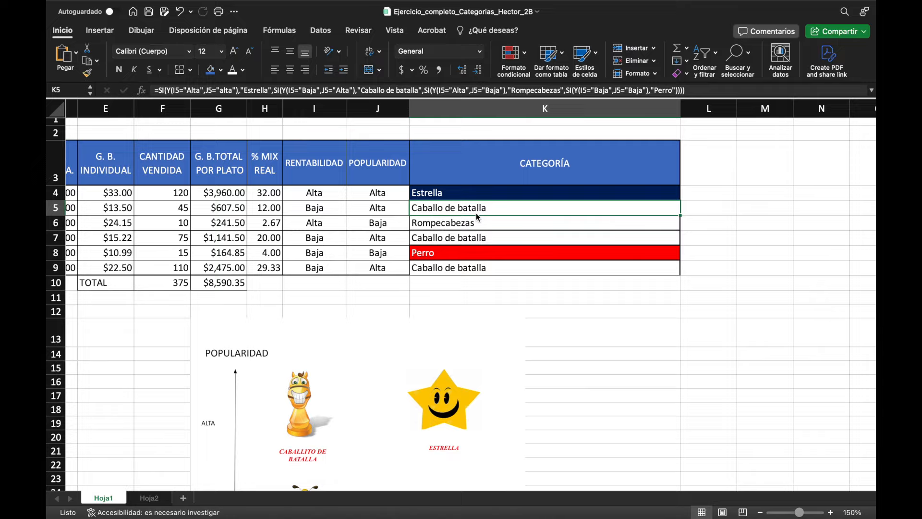